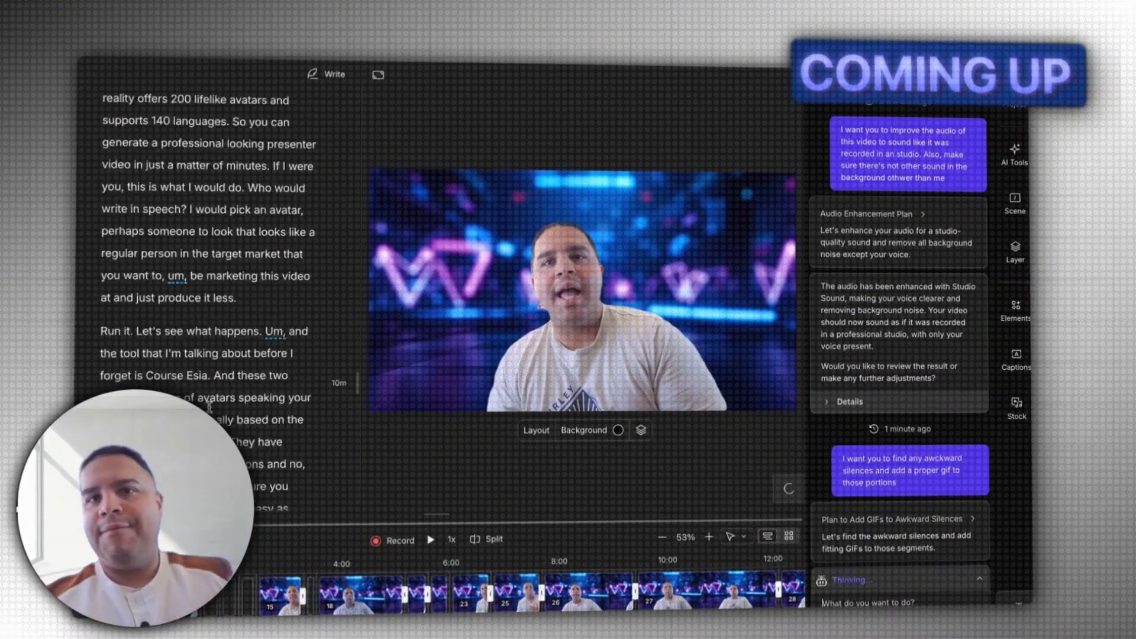
pyautogui.click(1022, 167)
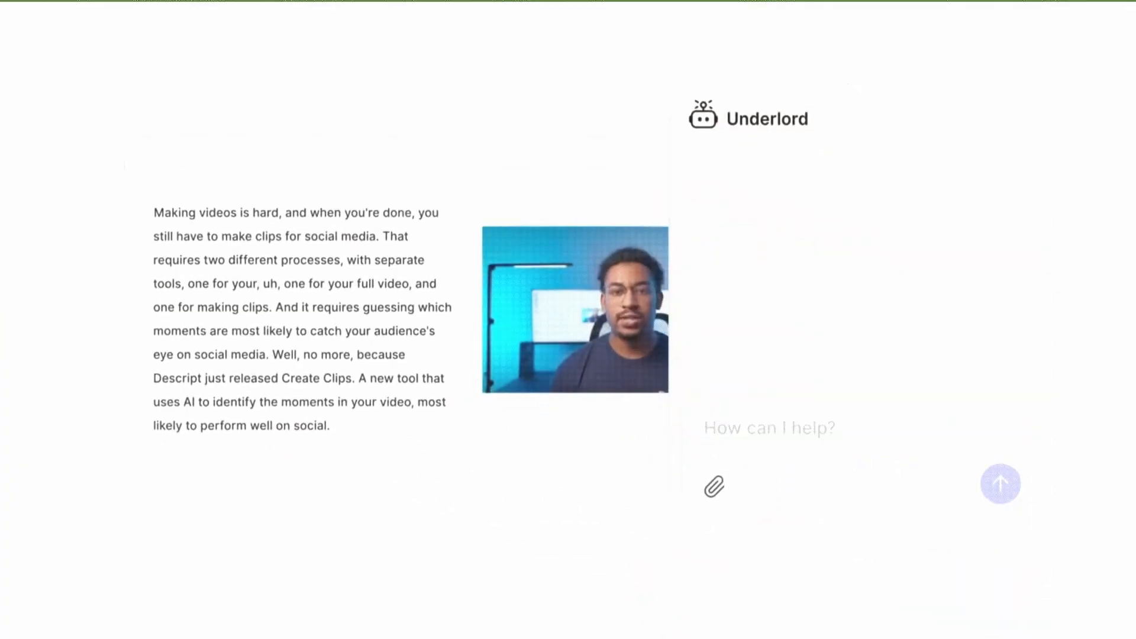
# Step: Ask Underlord to "Edit this for me" and accept polished visuals with "Yes please, make it look more professional"
pyautogui.write('Edit this for me')
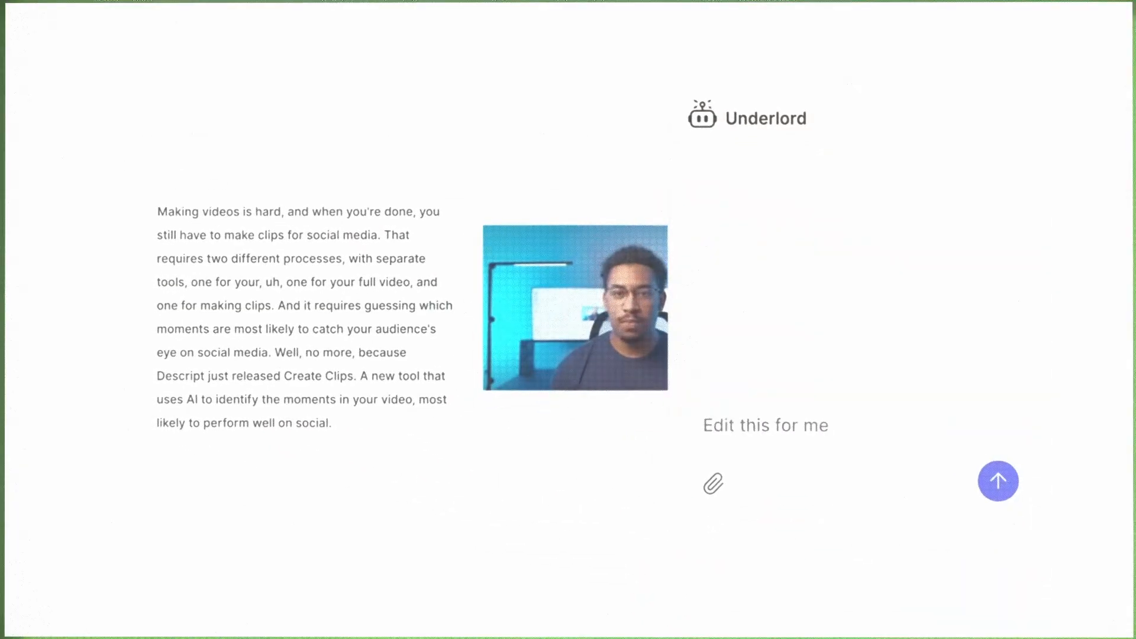
pyautogui.press('Return')
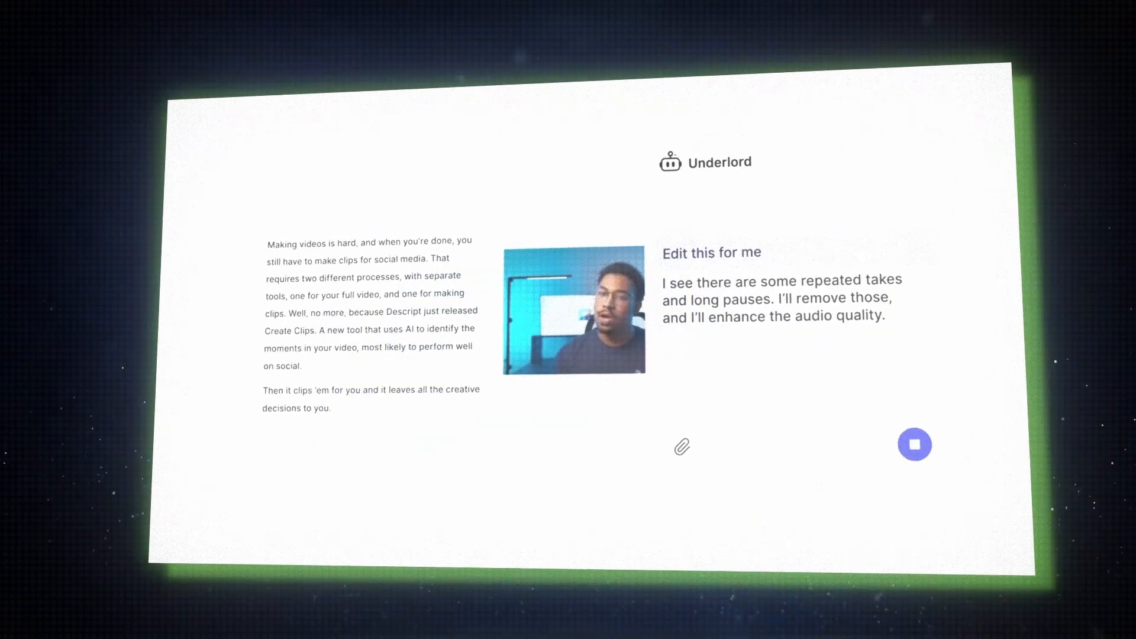
pyautogui.write('Yes please, make it look more professional')
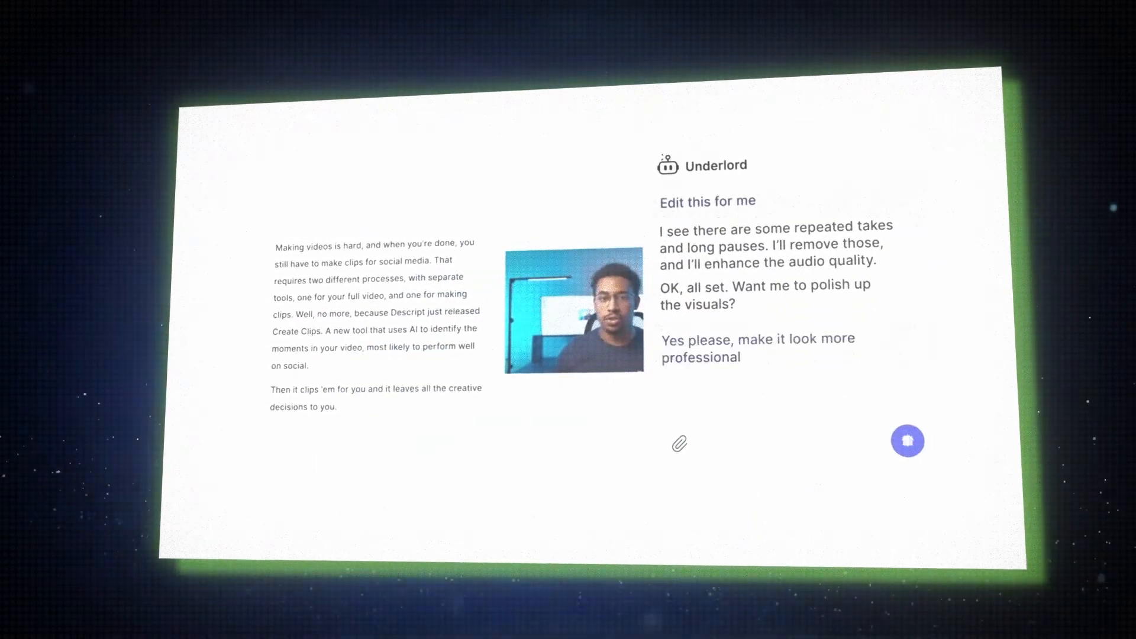
pyautogui.press('Return')
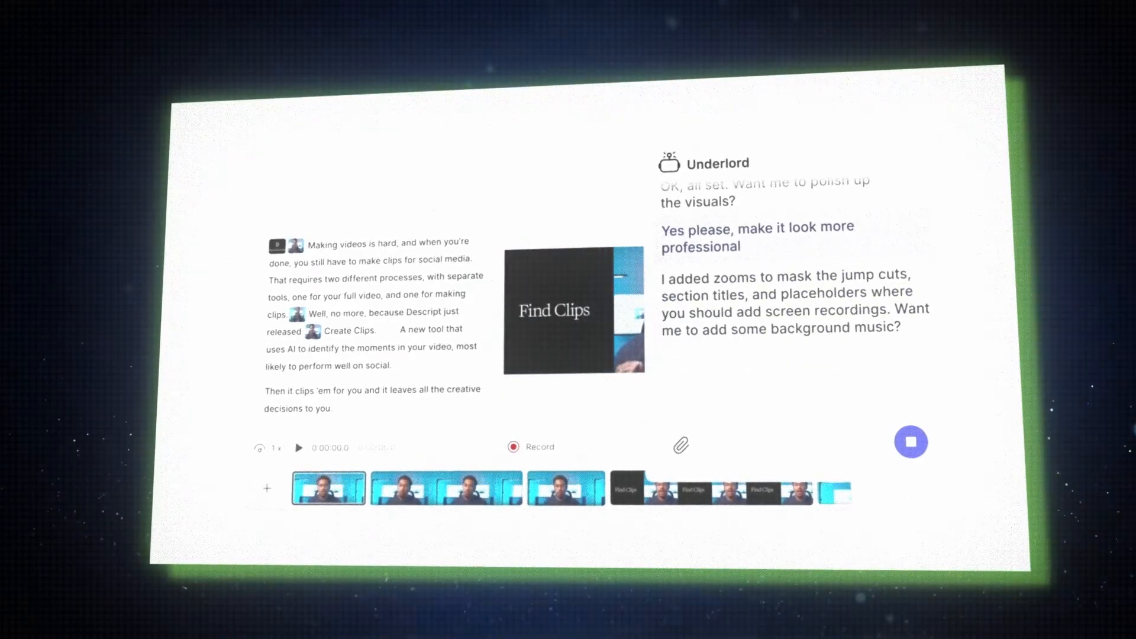
# Step: Decline background music and request a translated version from Underlord: "No. Make a copy that's in German, using an avatar"
pyautogui.write("No. Make a copy that's in German, using an avatar")
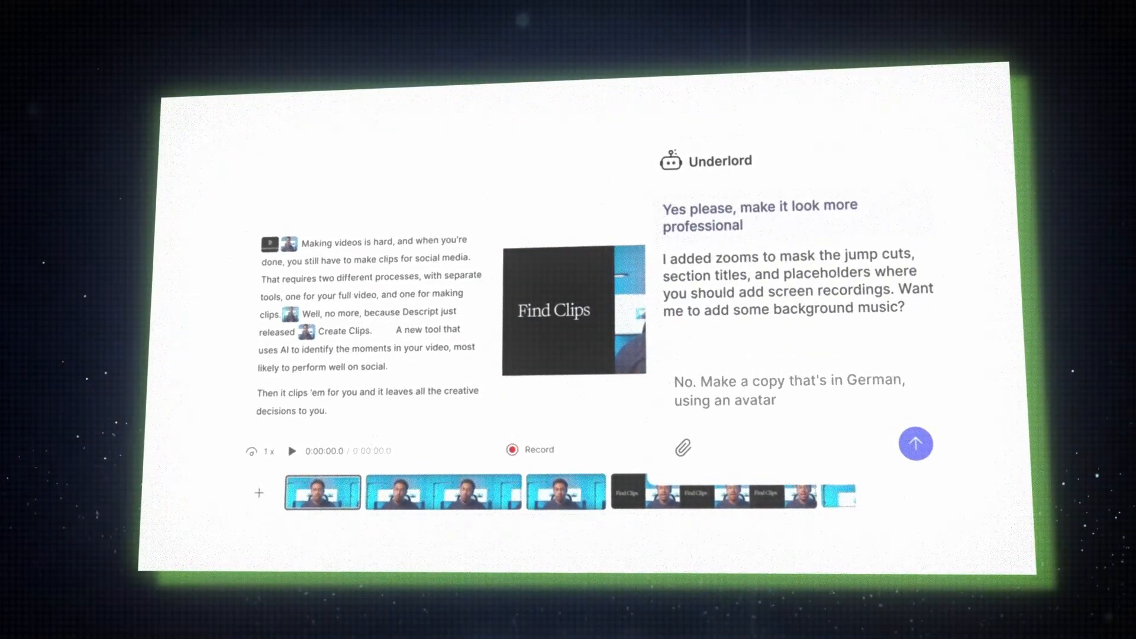
pyautogui.press('Return')
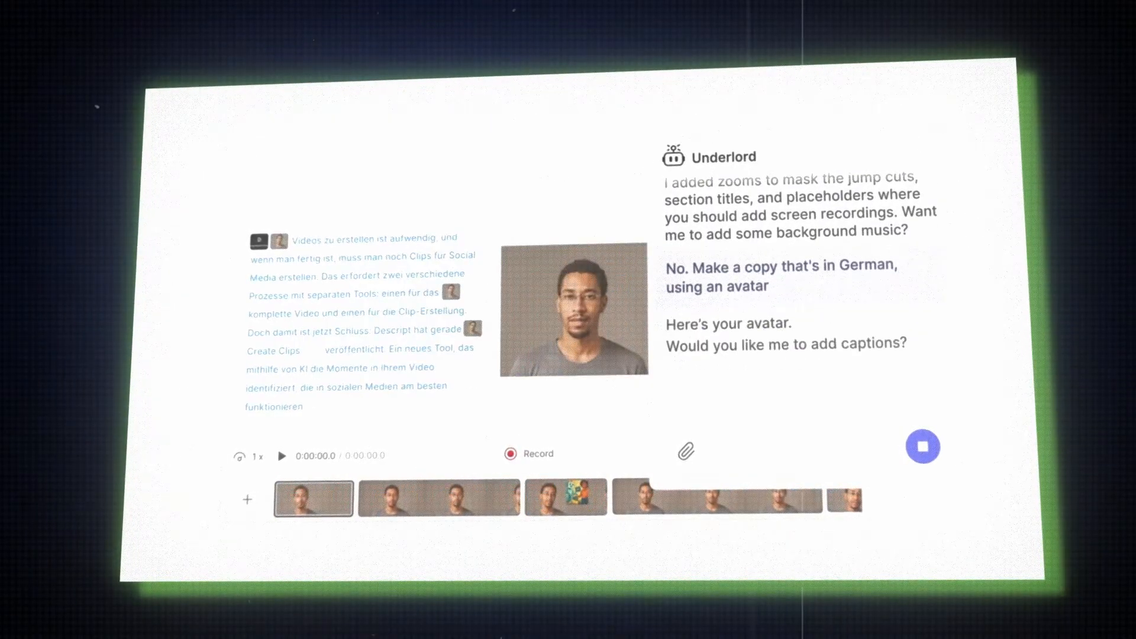
# Step: Send Underlord the request "Make a minute long cut that's ready for posting on social"
pyautogui.write("Make a minute long cut that's ready for posting on social")
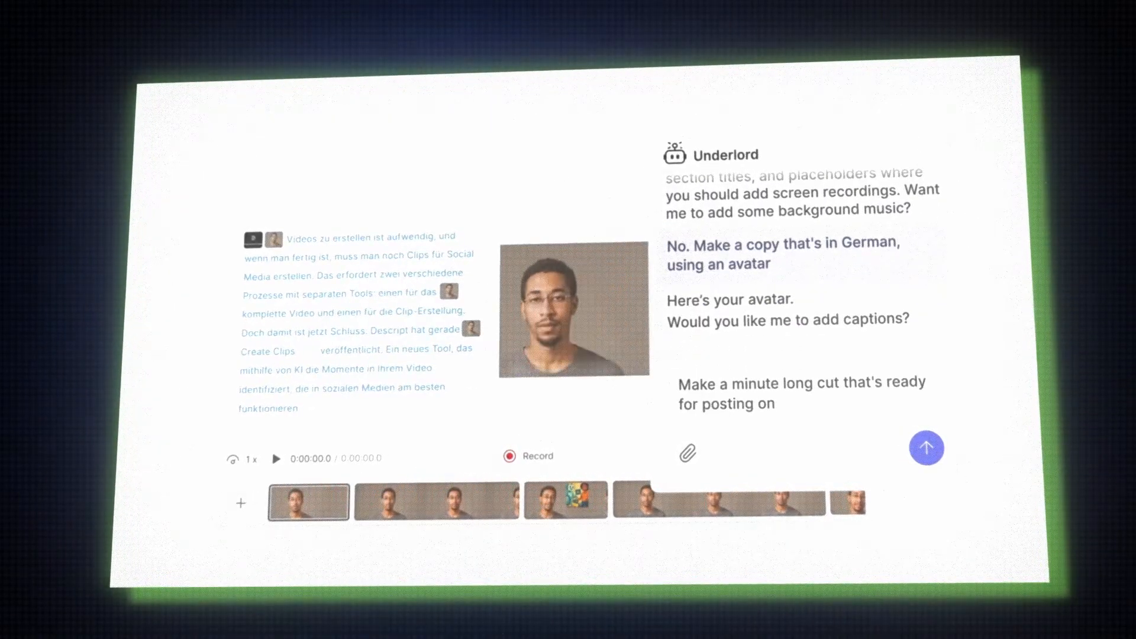
pyautogui.press('Return')
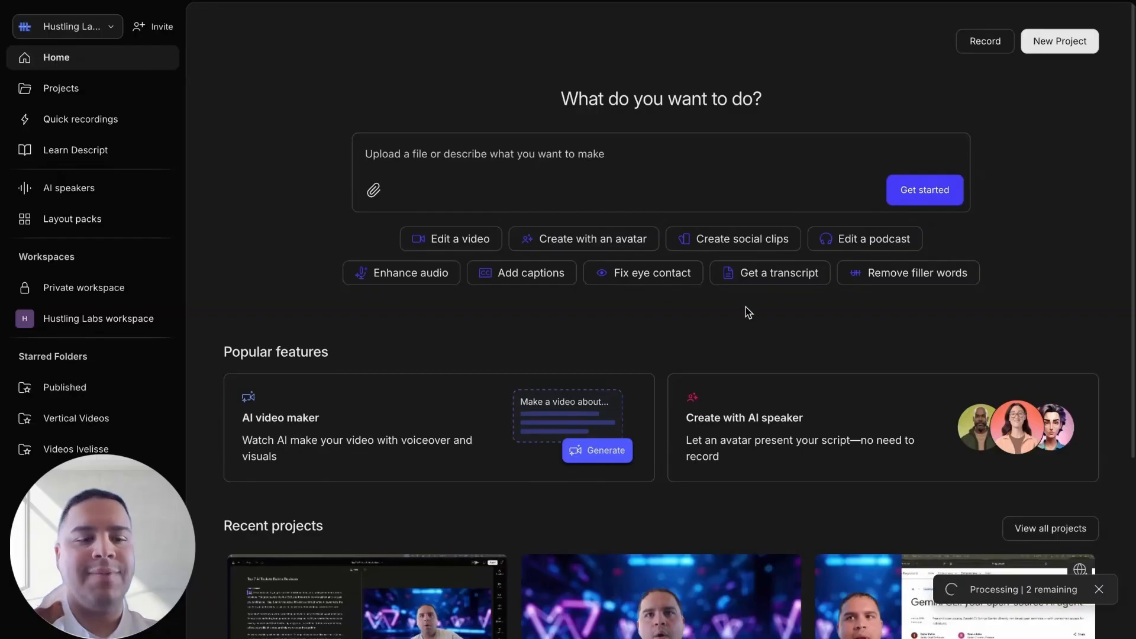
# Step: Open the recent project "Top 7 AI Tools to Build a Business"
pyautogui.scroll(-1, 706, 313)
pyautogui.scroll(-2, 709, 318)
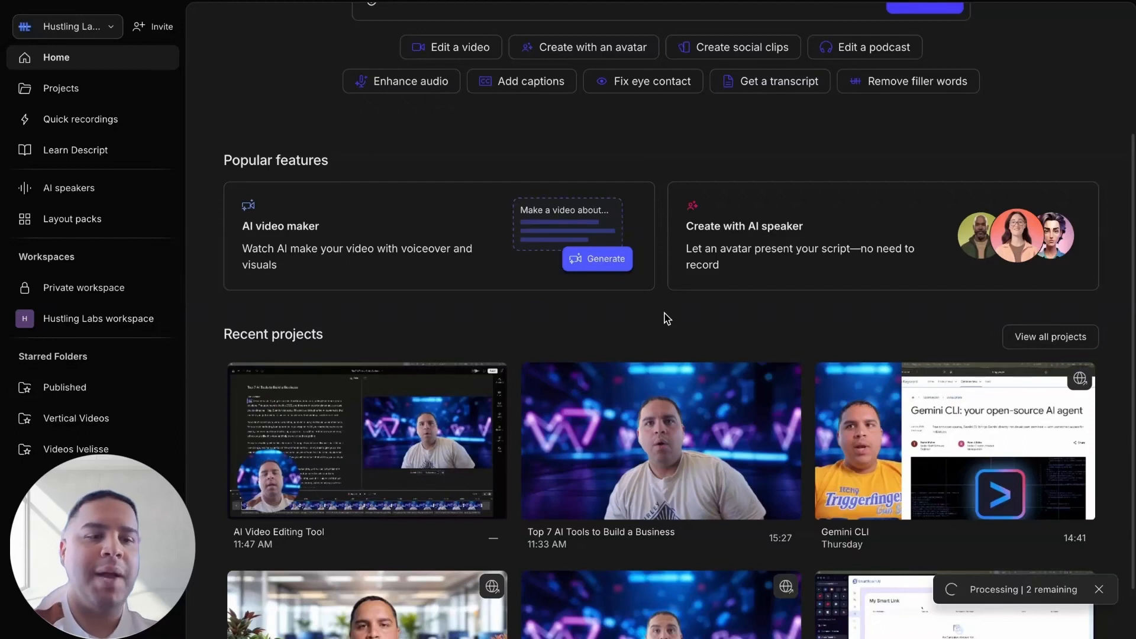
pyautogui.click(647, 464)
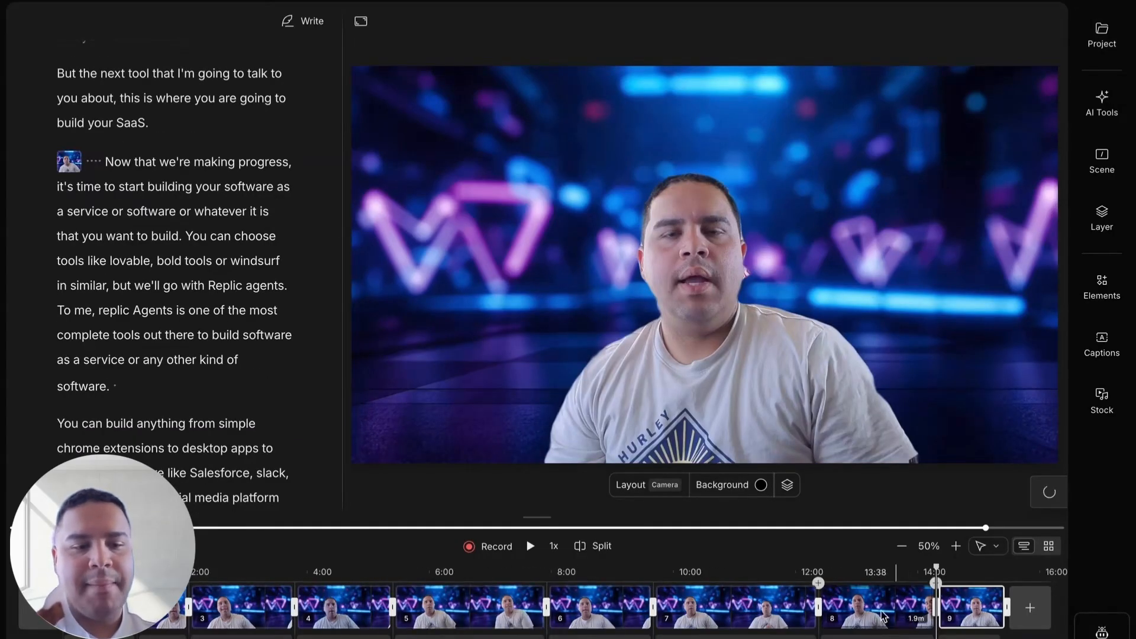
# Step: Look through the project's compositions and files, and the AI tools for improving sound and visuals
pyautogui.click(1099, 34)
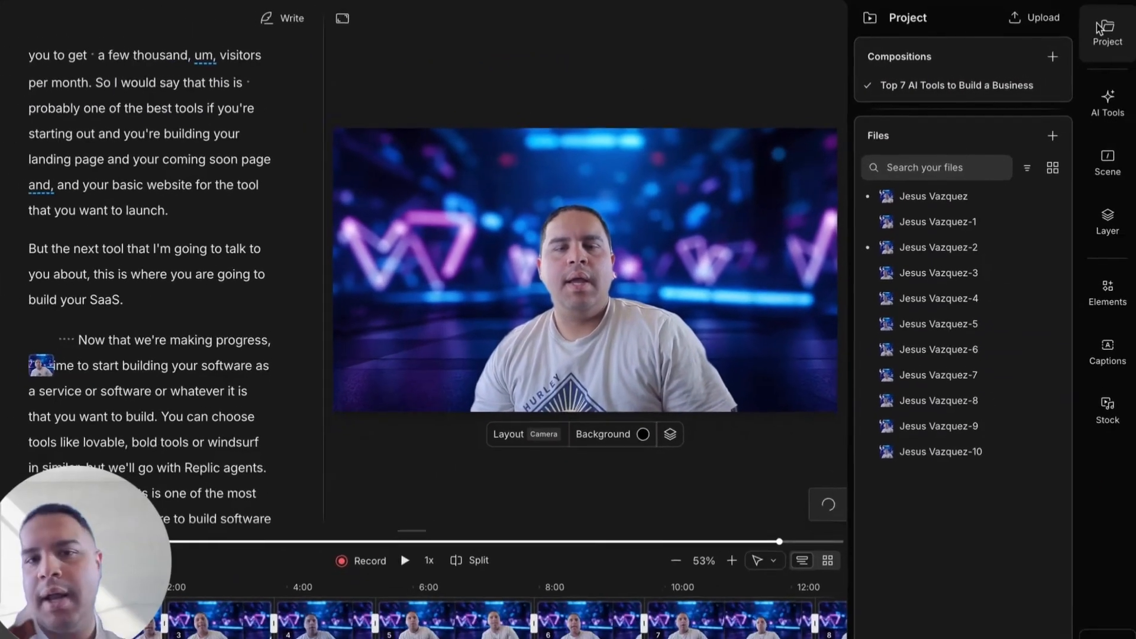
pyautogui.click(1101, 32)
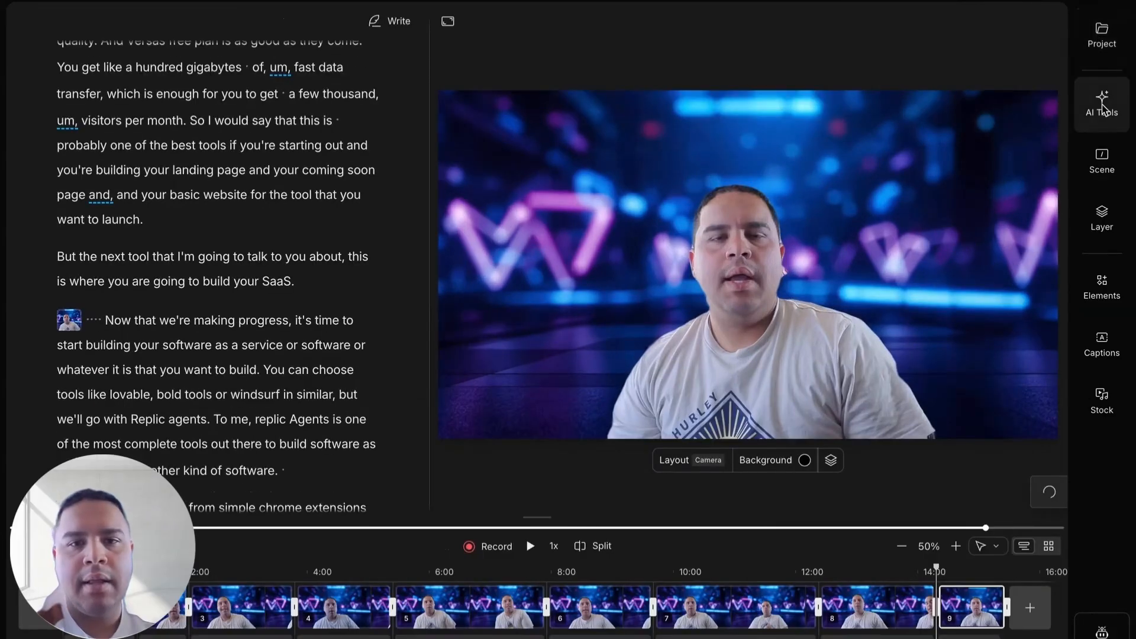
pyautogui.click(1103, 108)
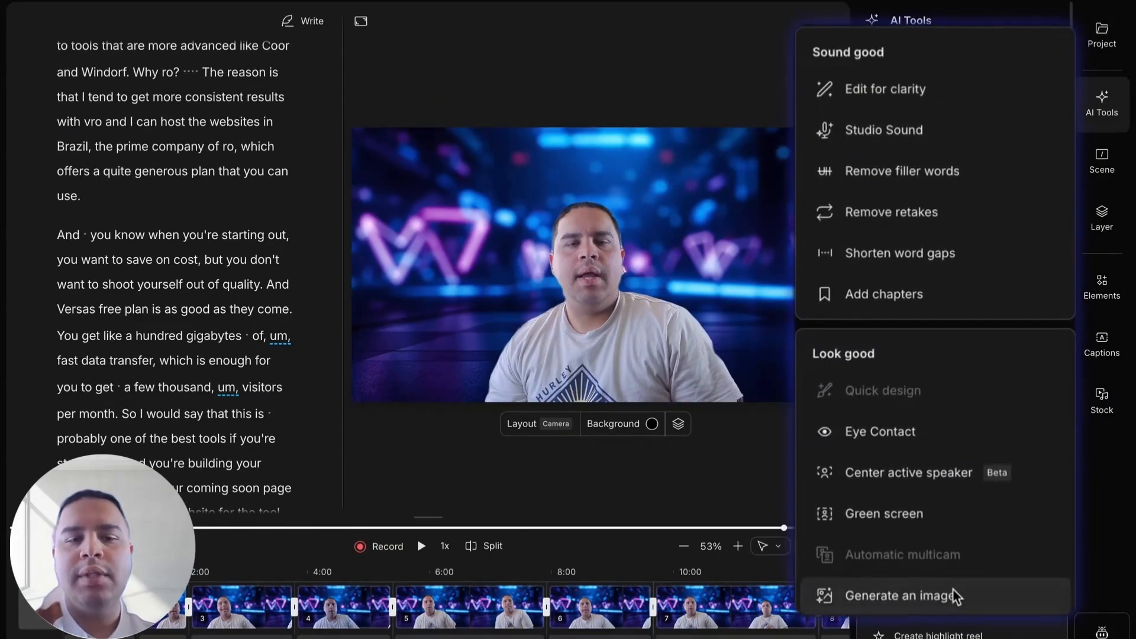
pyautogui.scroll(-10, 953, 589)
pyautogui.scroll(12, 953, 588)
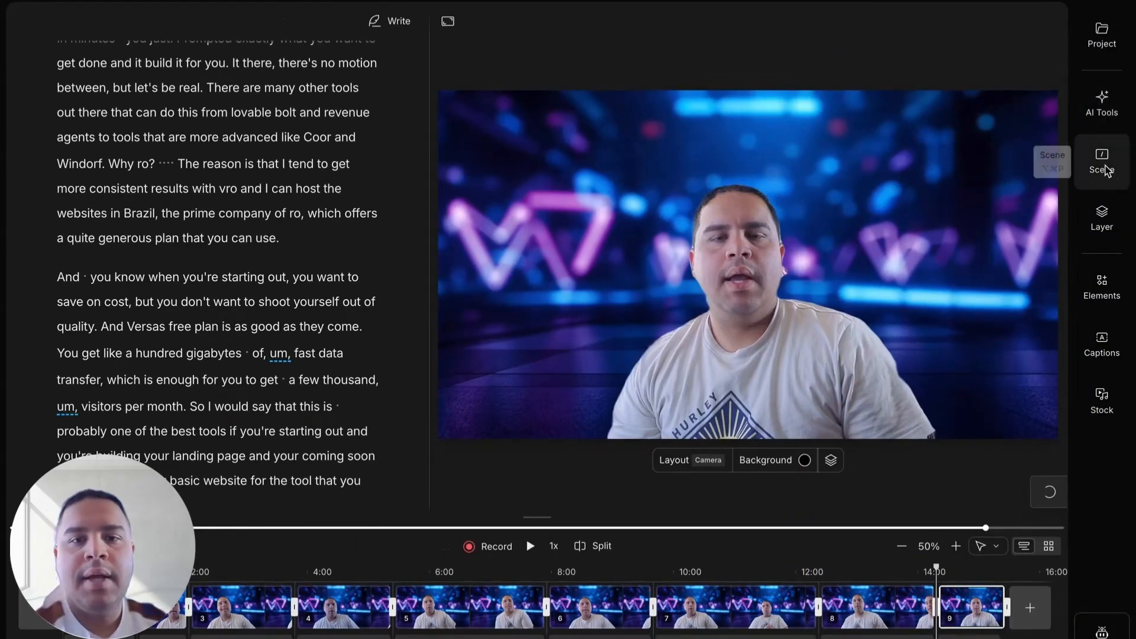
# Step: Review the current scene's layout and transition settings and the script layer's properties
pyautogui.click(1102, 162)
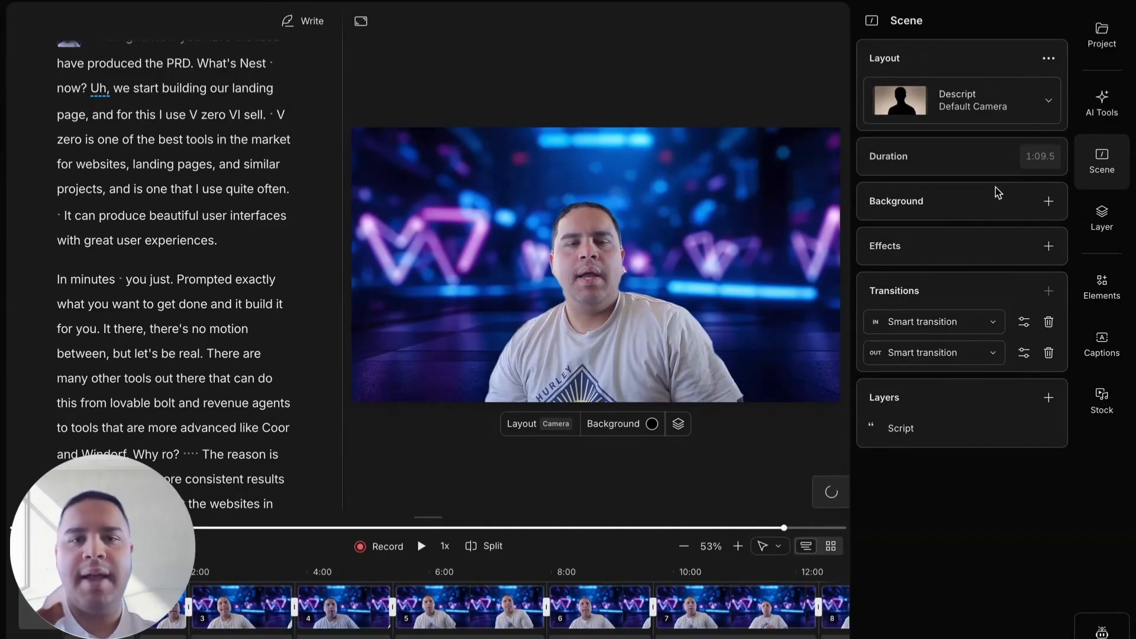
pyautogui.click(1113, 169)
pyautogui.click(1103, 218)
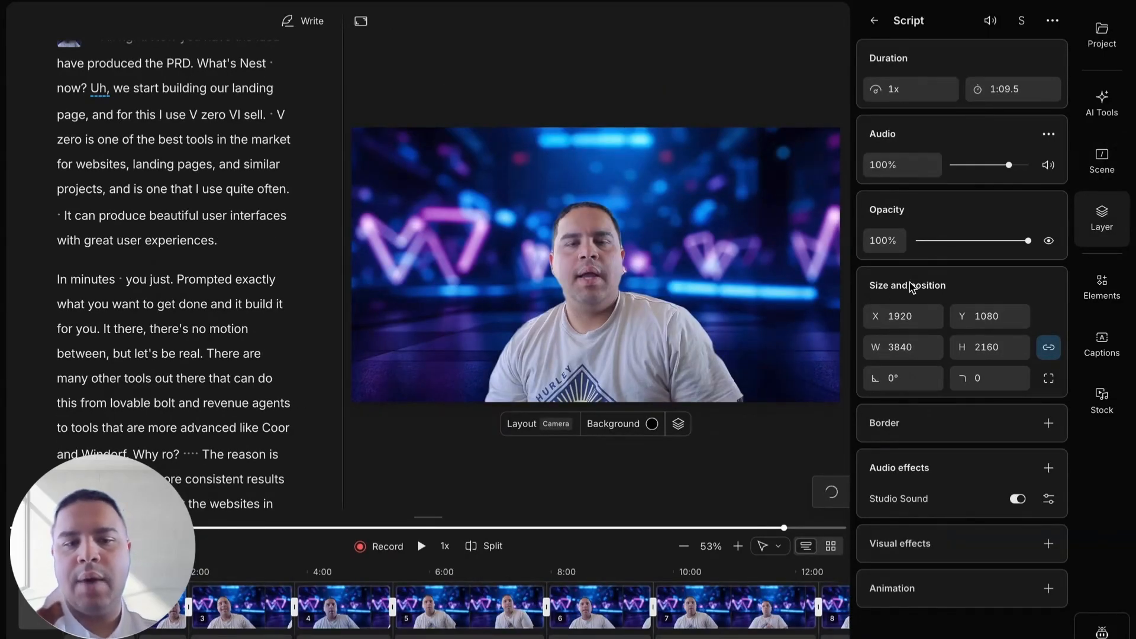
pyautogui.click(1102, 224)
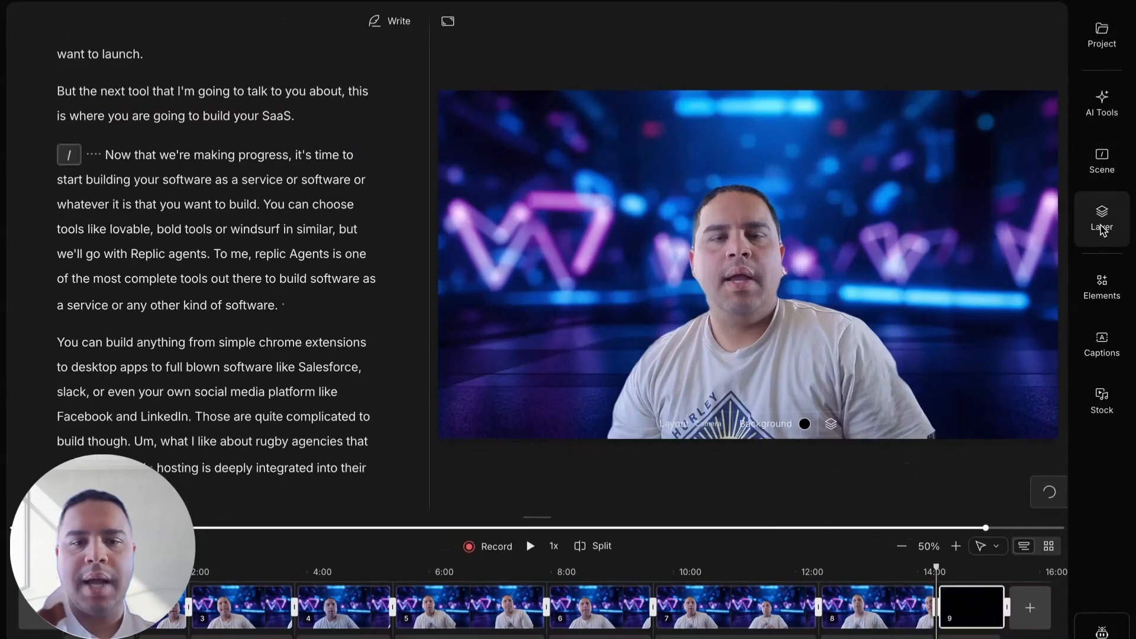
# Step: Browse the caption styles and switch their application from all scenes to this scene
pyautogui.click(1102, 343)
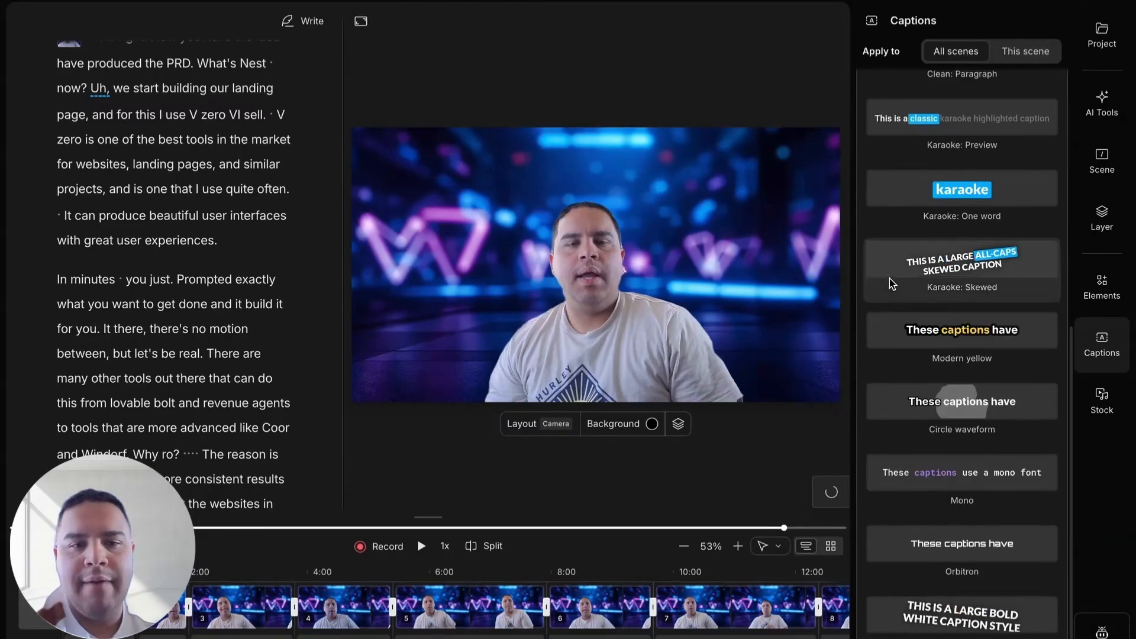
pyautogui.scroll(10, 889, 278)
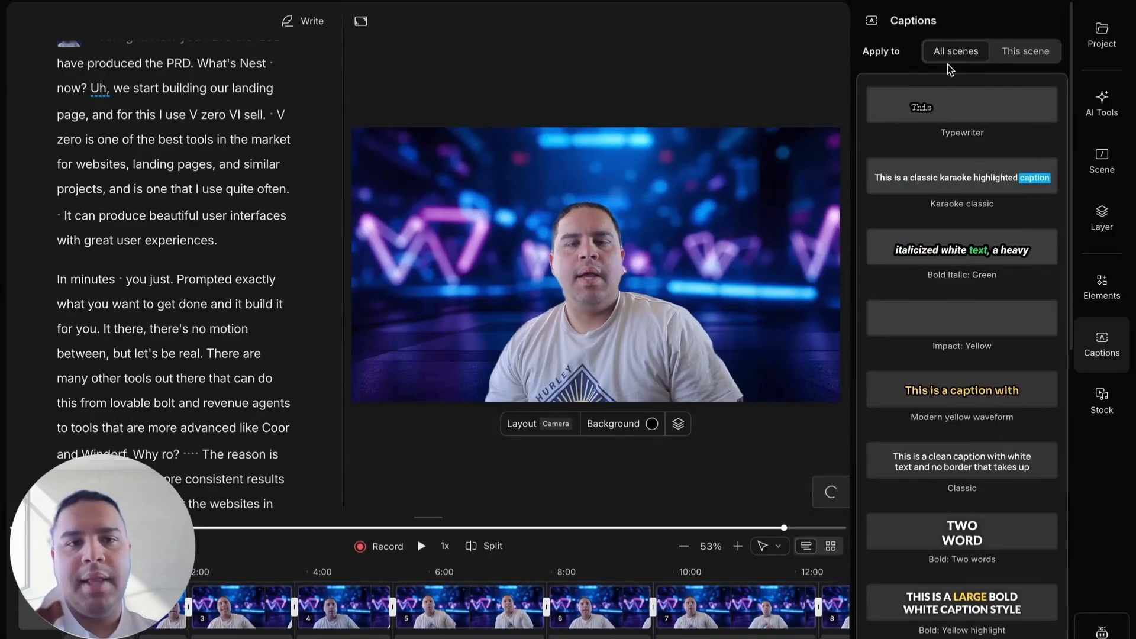
pyautogui.click(1026, 52)
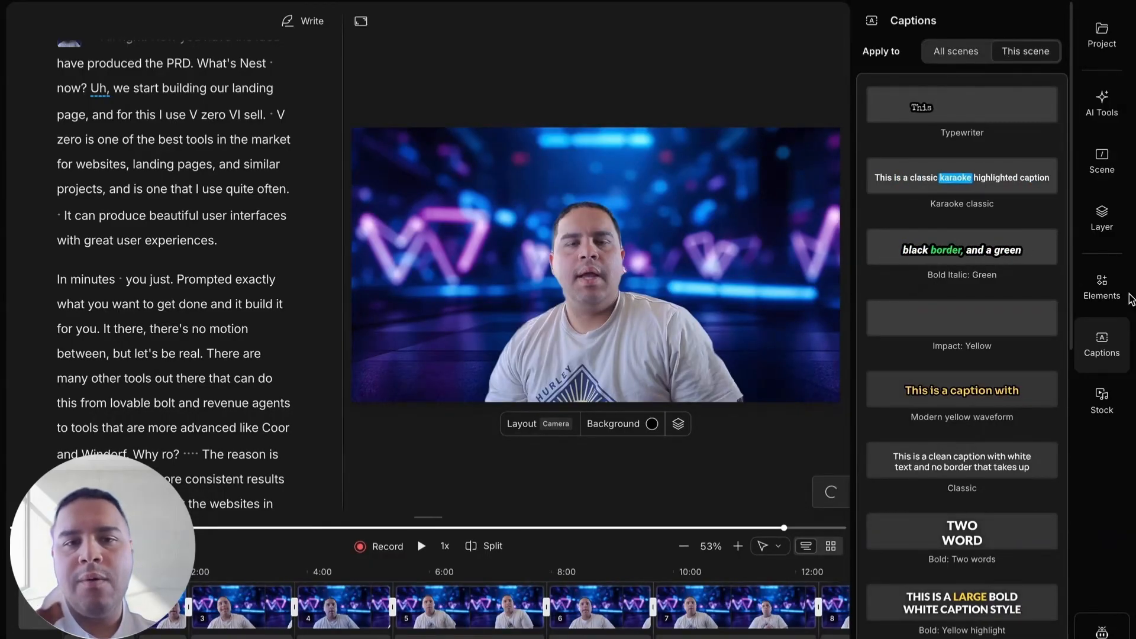
pyautogui.click(1112, 342)
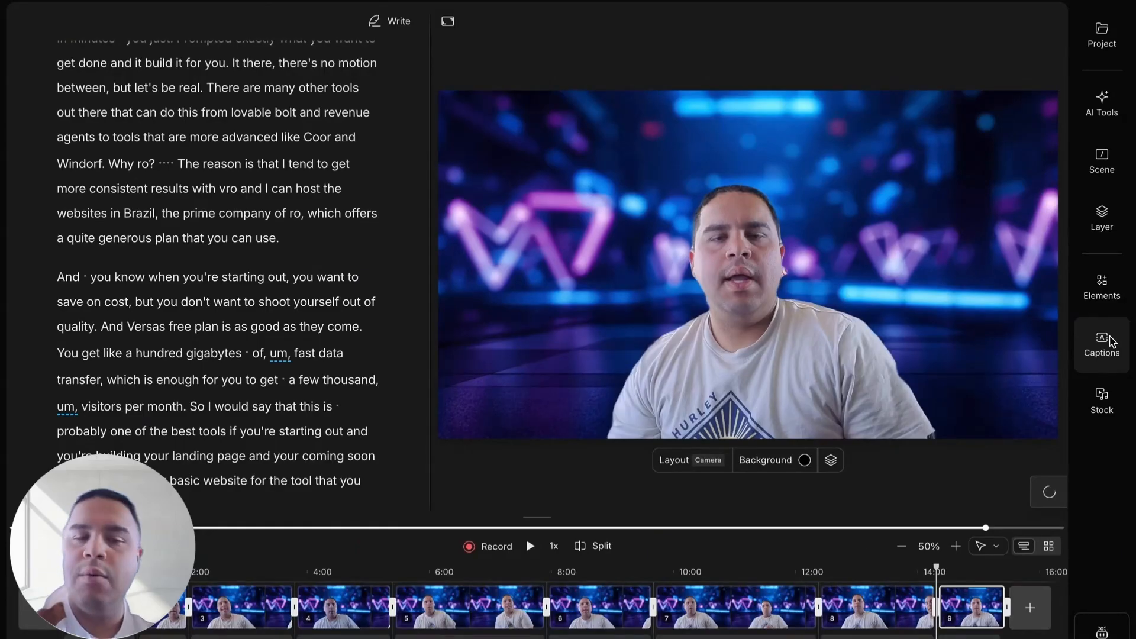
# Step: Look over the stock visuals and open the Underlord assistant
pyautogui.click(1104, 407)
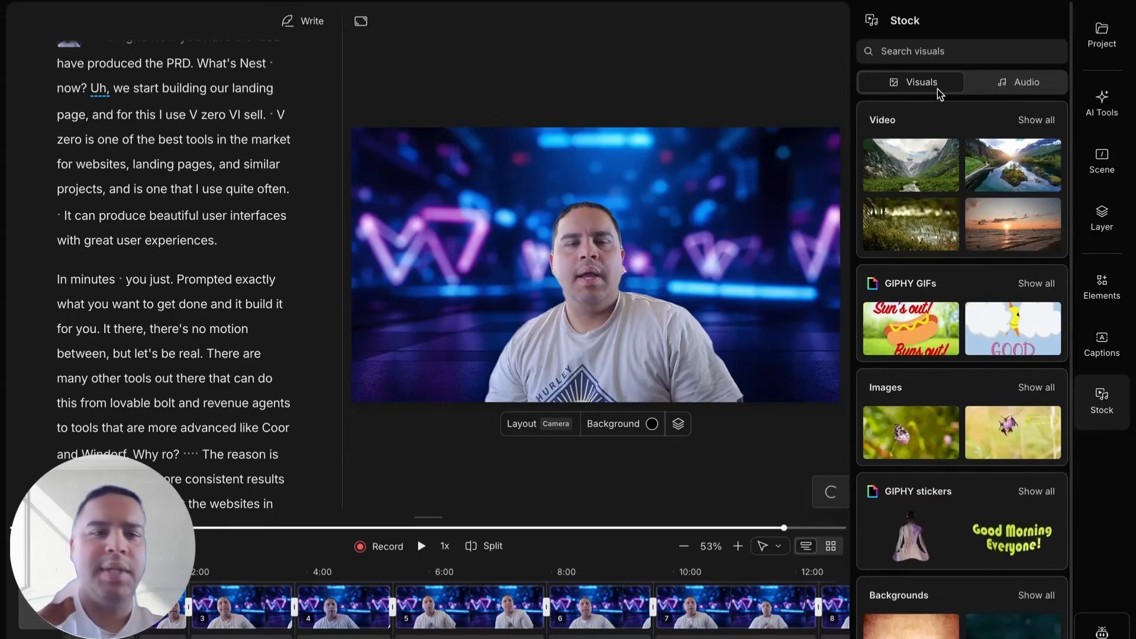
pyautogui.click(1102, 402)
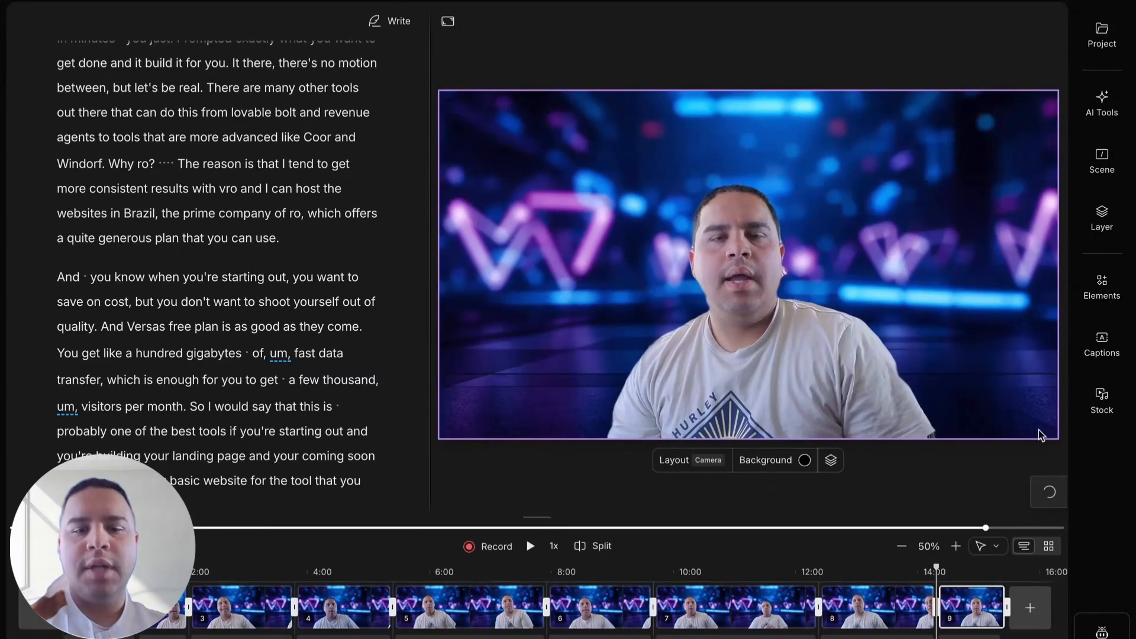
pyautogui.click(1102, 630)
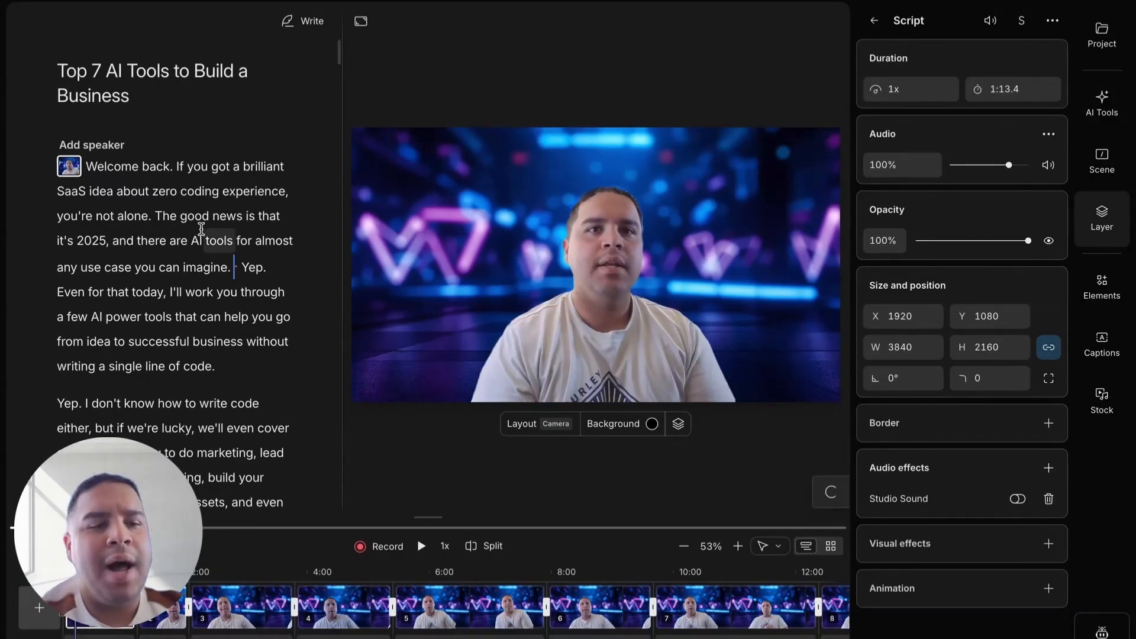
# Step: Play part of the opening paragraph to hear the audio without Studio Sound, and pause it
pyautogui.click(421, 547)
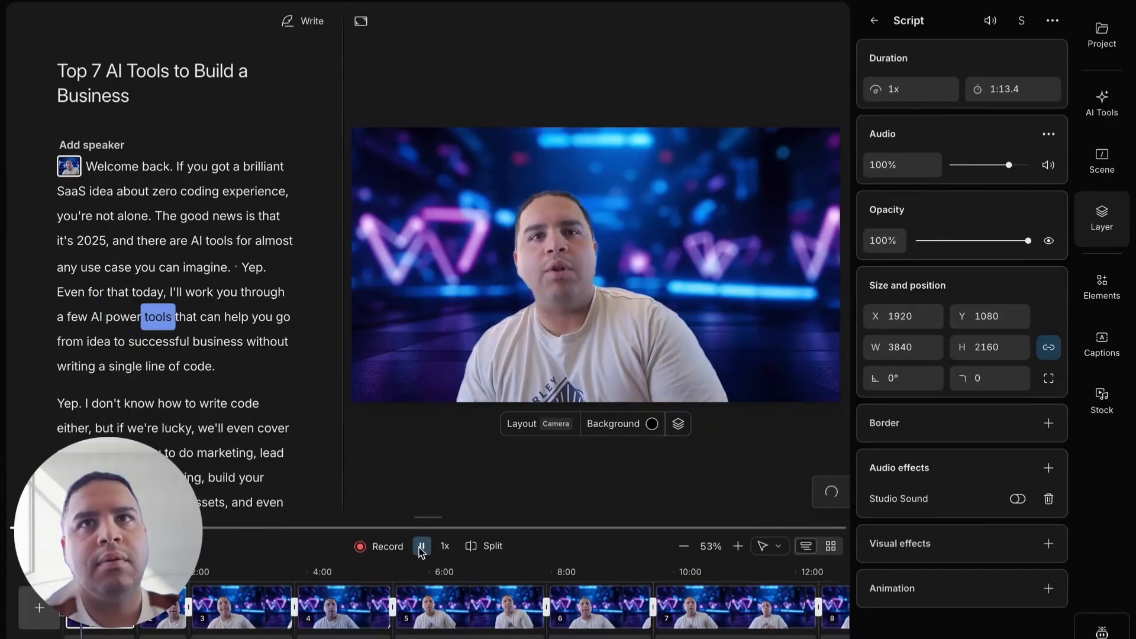
pyautogui.click(422, 546)
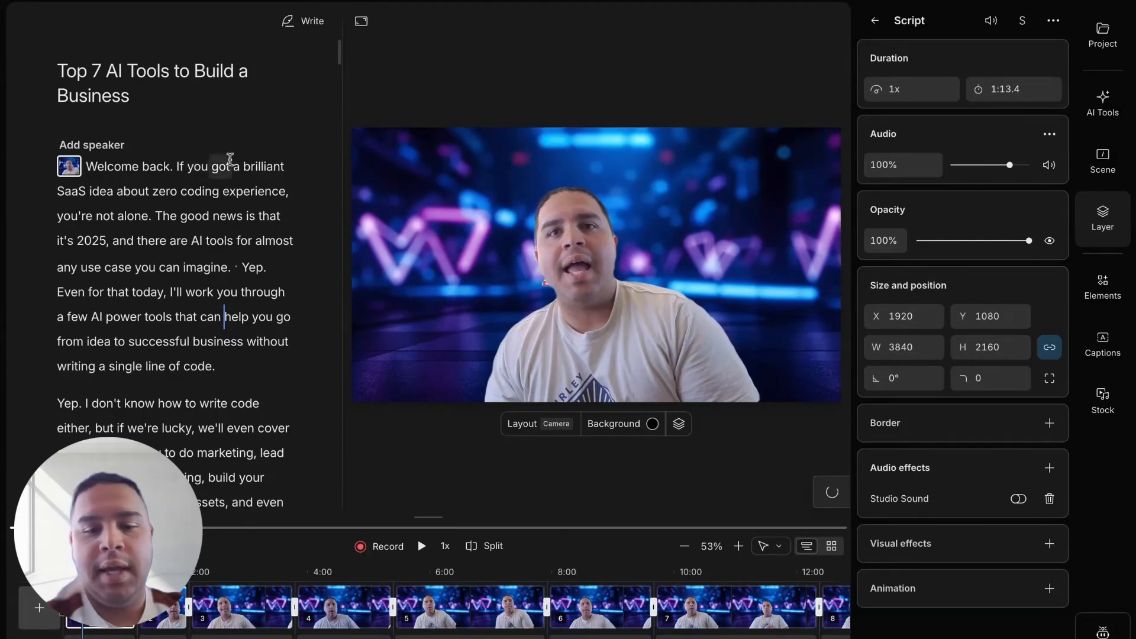
# Step: Ask Underlord to improve the video's audio to sound recorded in a studio and remove every background sound except the speaker
pyautogui.click(1102, 628)
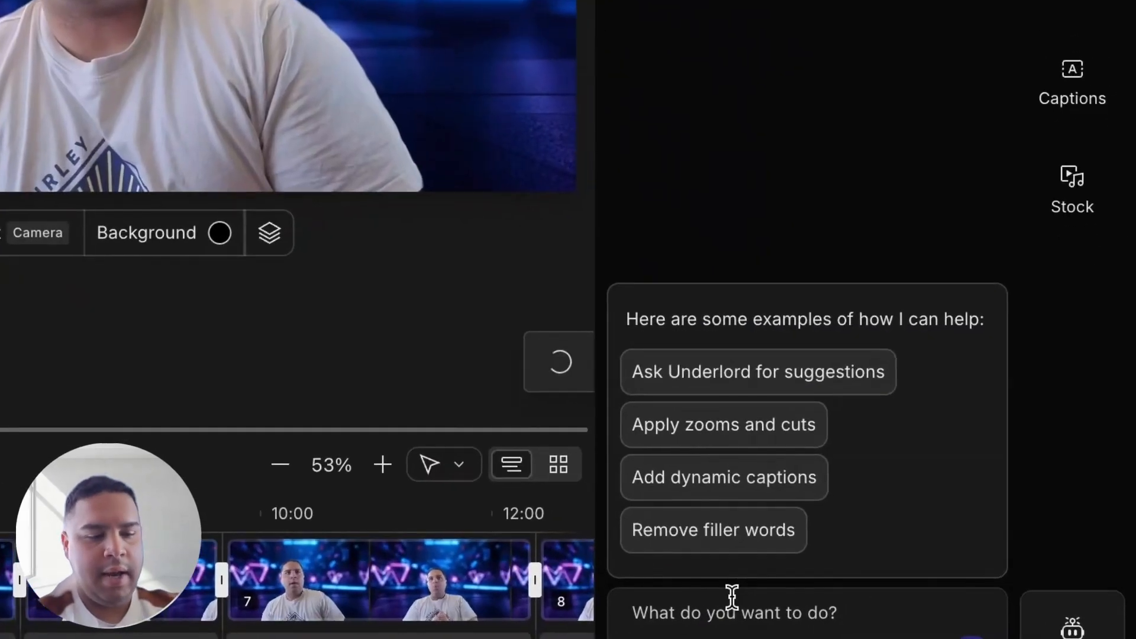
pyautogui.click(732, 598)
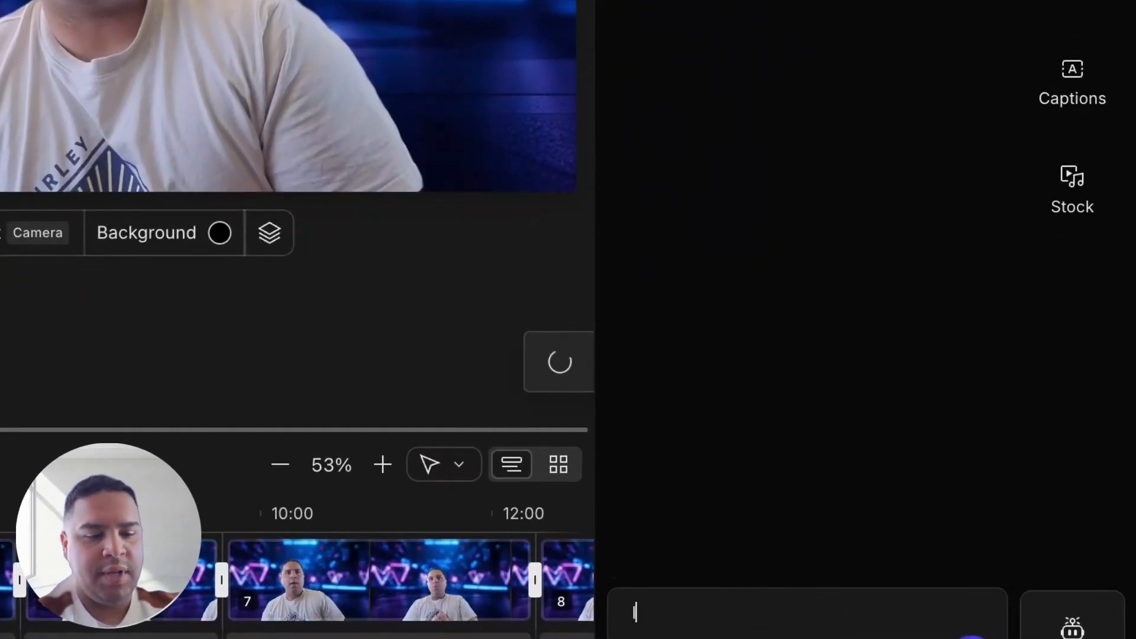
pyautogui.write('I want you to impro')
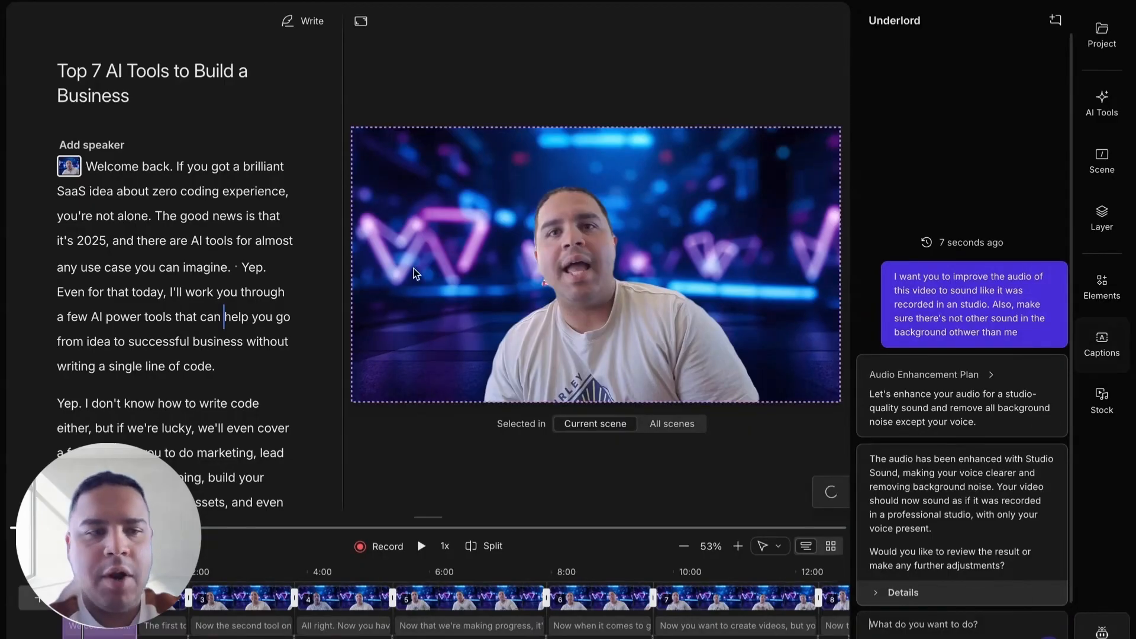
# Step: Check the Studio Sound effect in the script layer's audio effects
pyautogui.click(1101, 228)
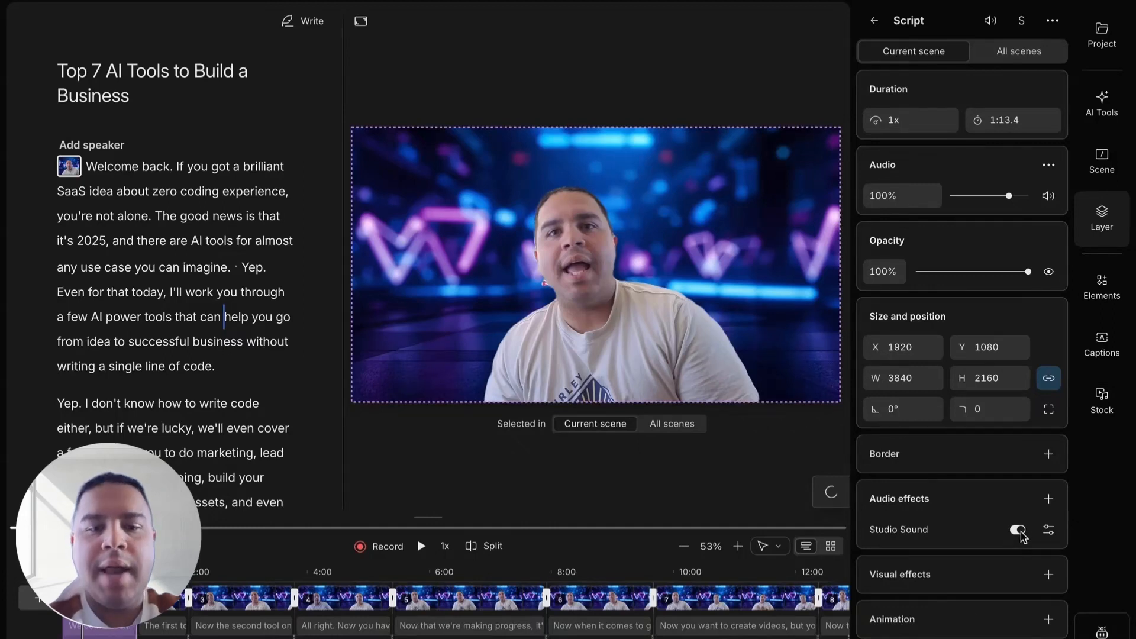
pyautogui.click(1106, 225)
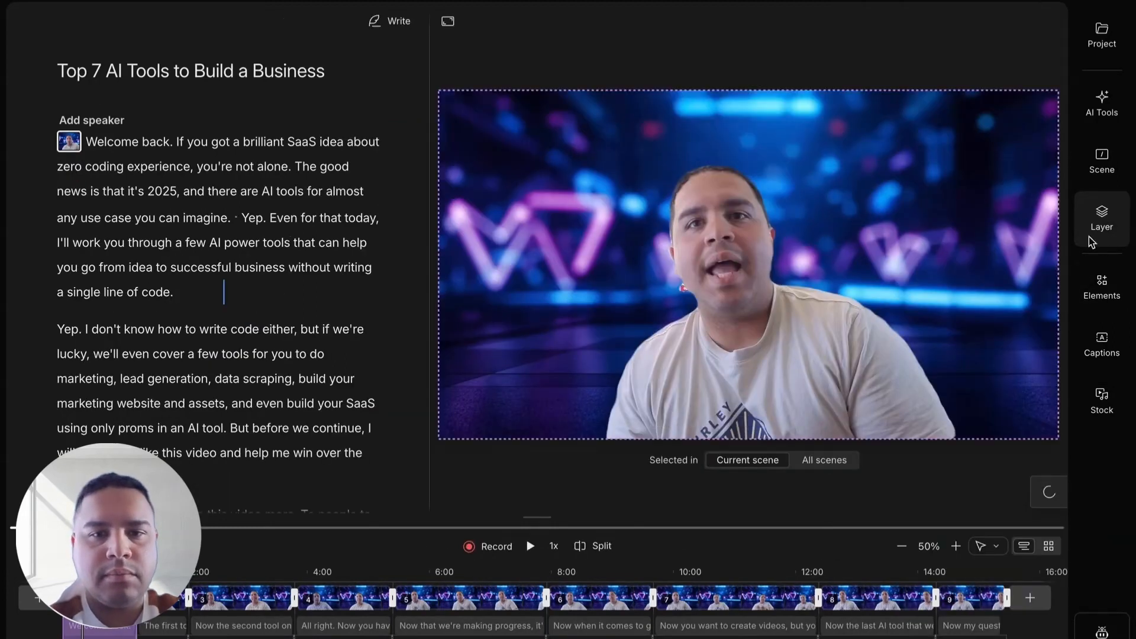
# Step: Ask Underlord to find any awkward silences in the video and add a proper GIF to those portions
pyautogui.click(1102, 629)
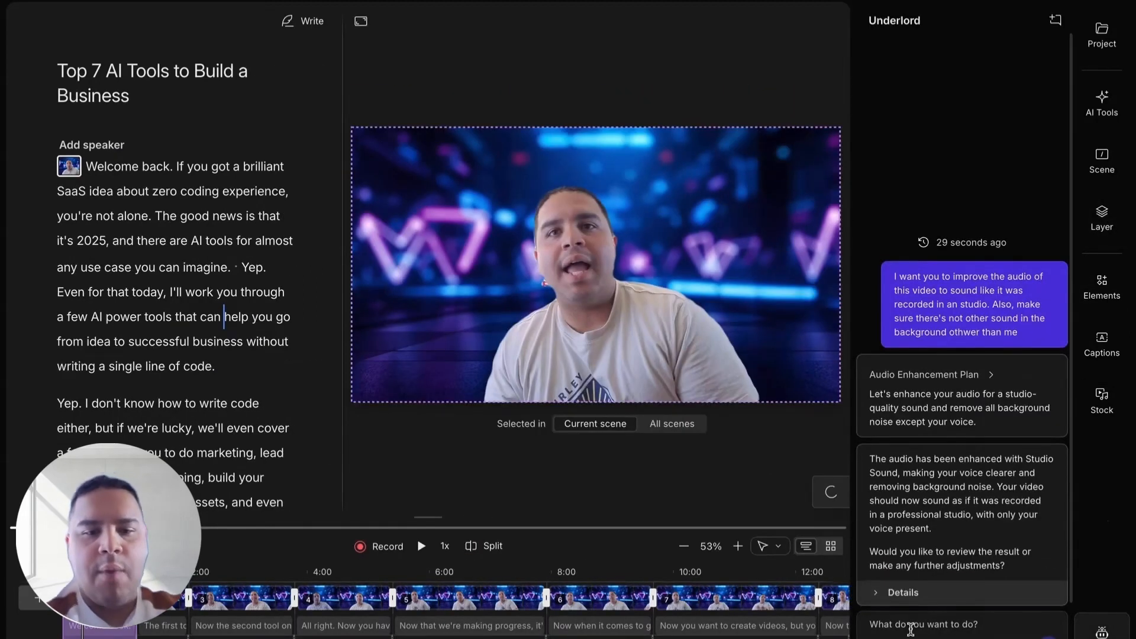
pyautogui.write('I want you to')
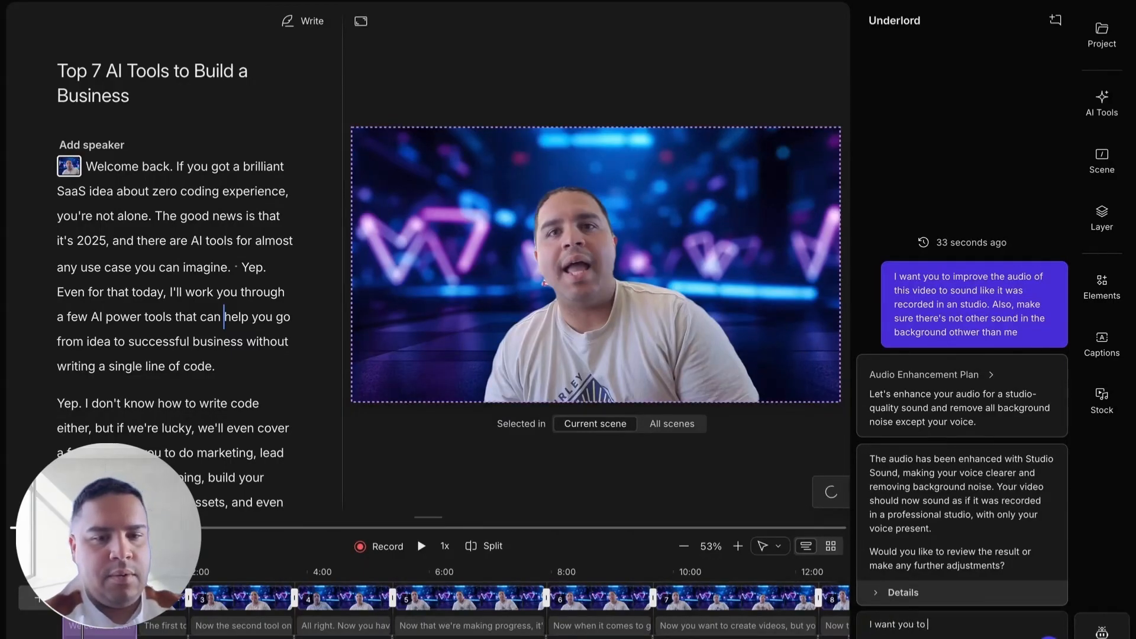
pyautogui.write(' find any a')
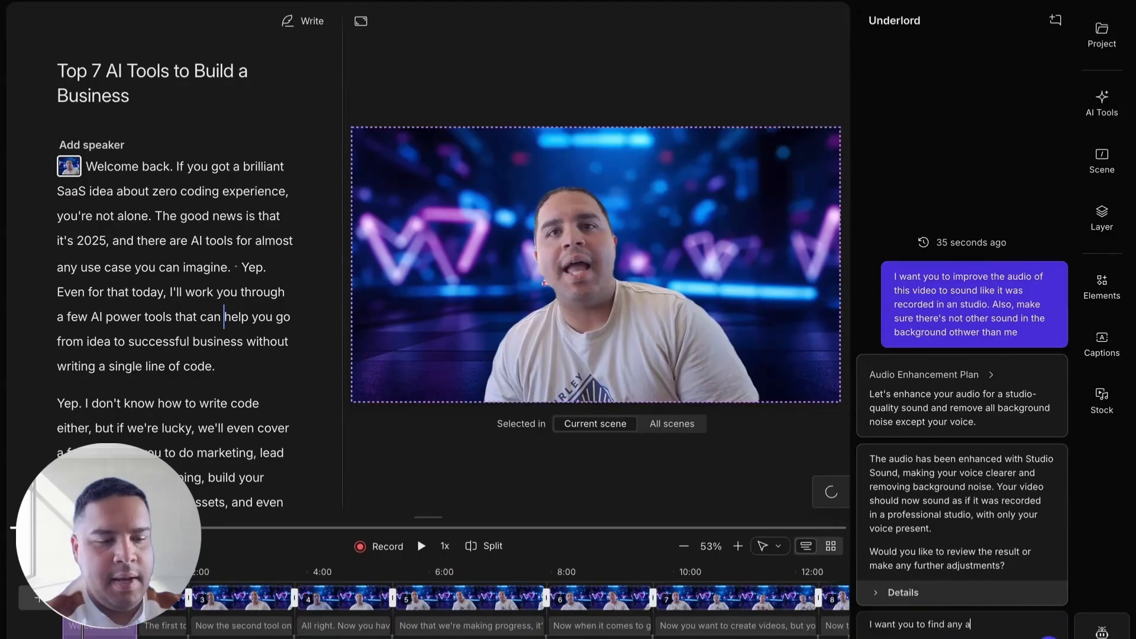
pyautogui.write('wckward silen')
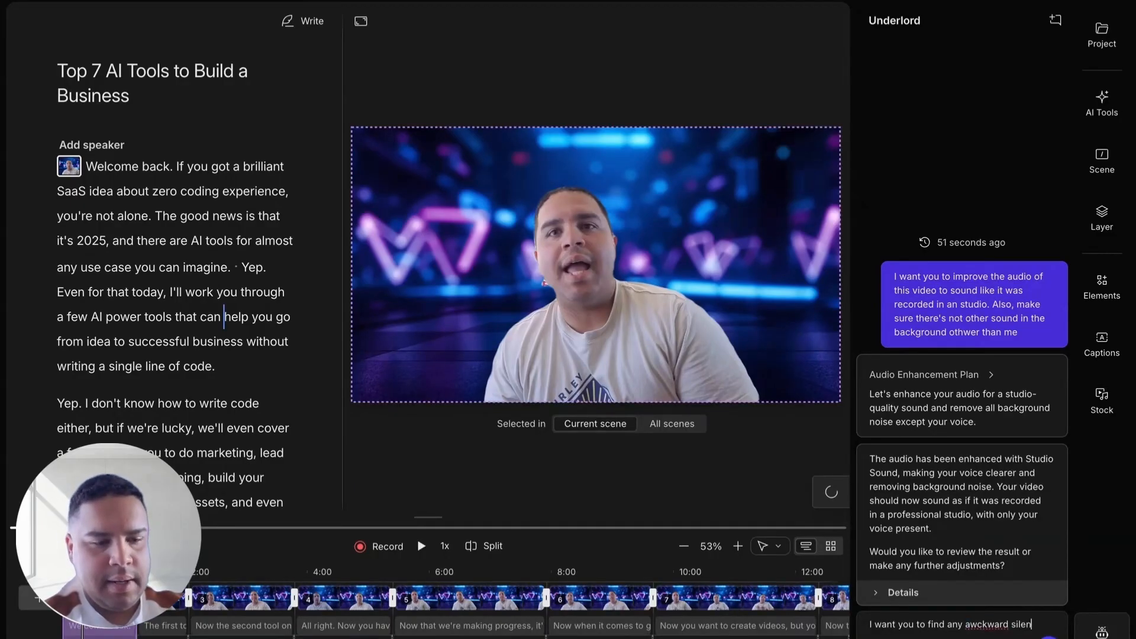
pyautogui.write('ces and')
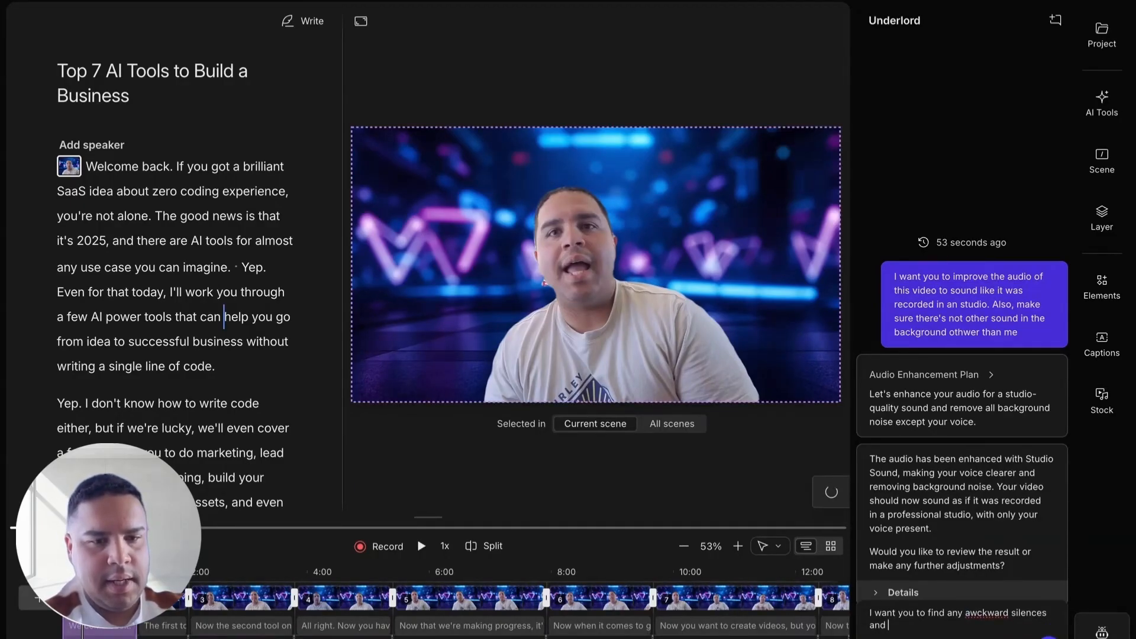
pyautogui.write(' remove the')
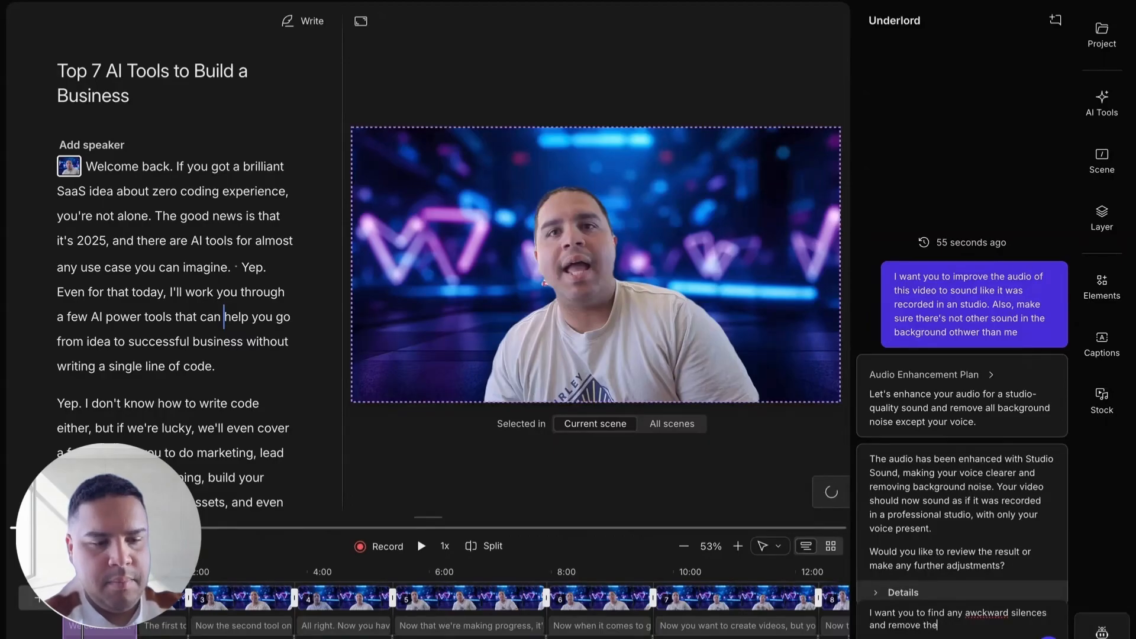
pyautogui.write('m, make s')
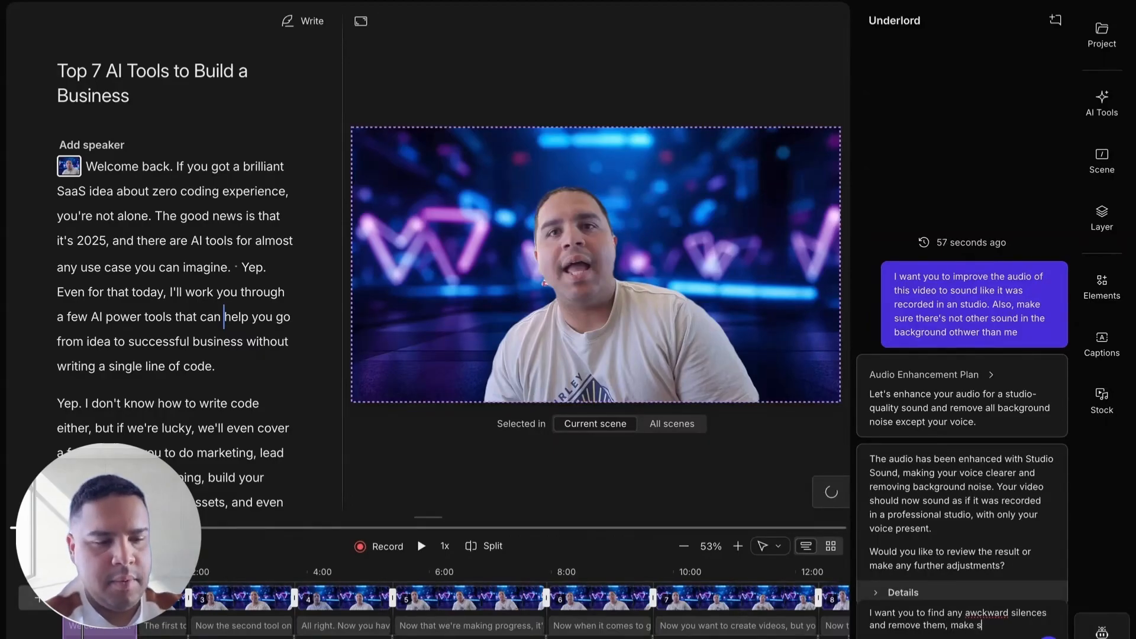
pyautogui.write('ure we don')
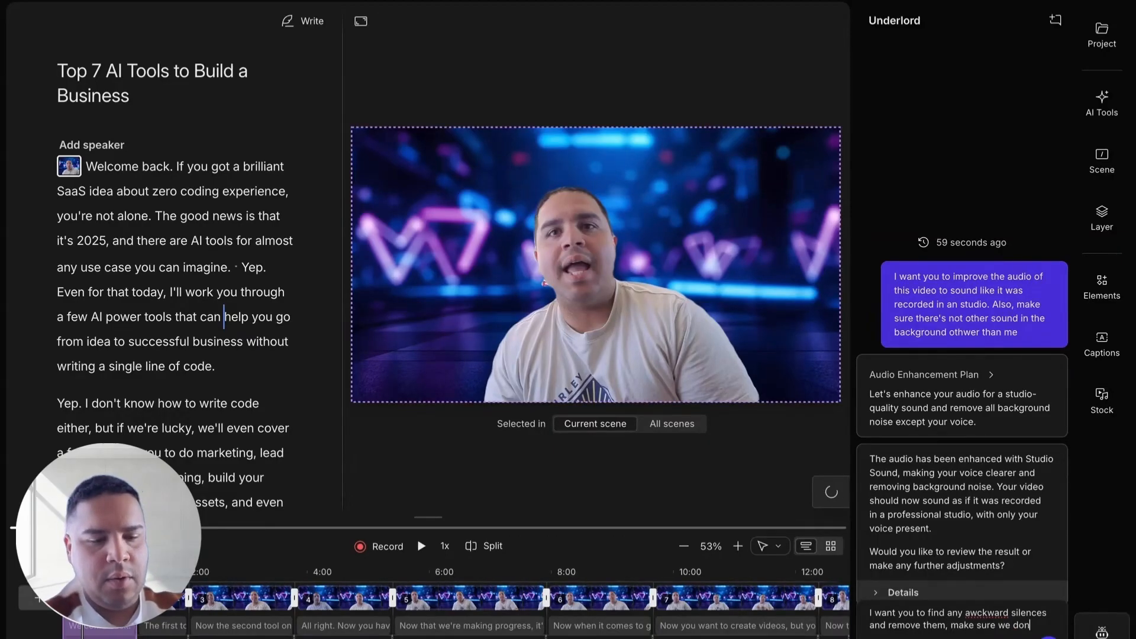
pyautogui.write("'t have")
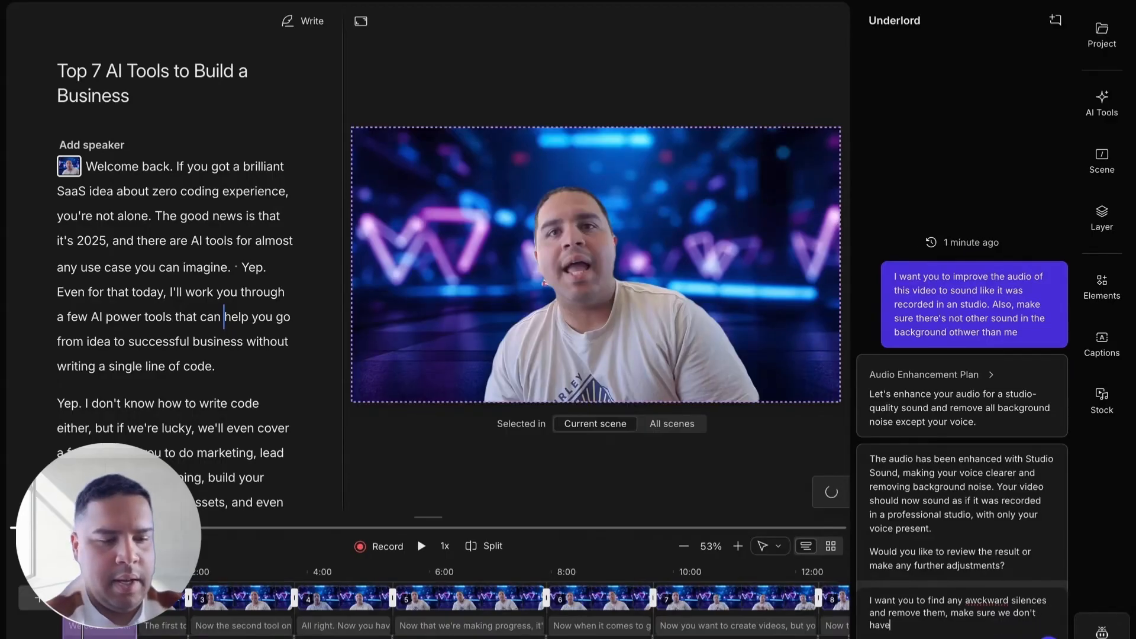
pyautogui.press('BackSpace')
pyautogui.press('BackSpace')
pyautogui.hotkey('shift', 'Up')
pyautogui.write('add a proper gif to those')
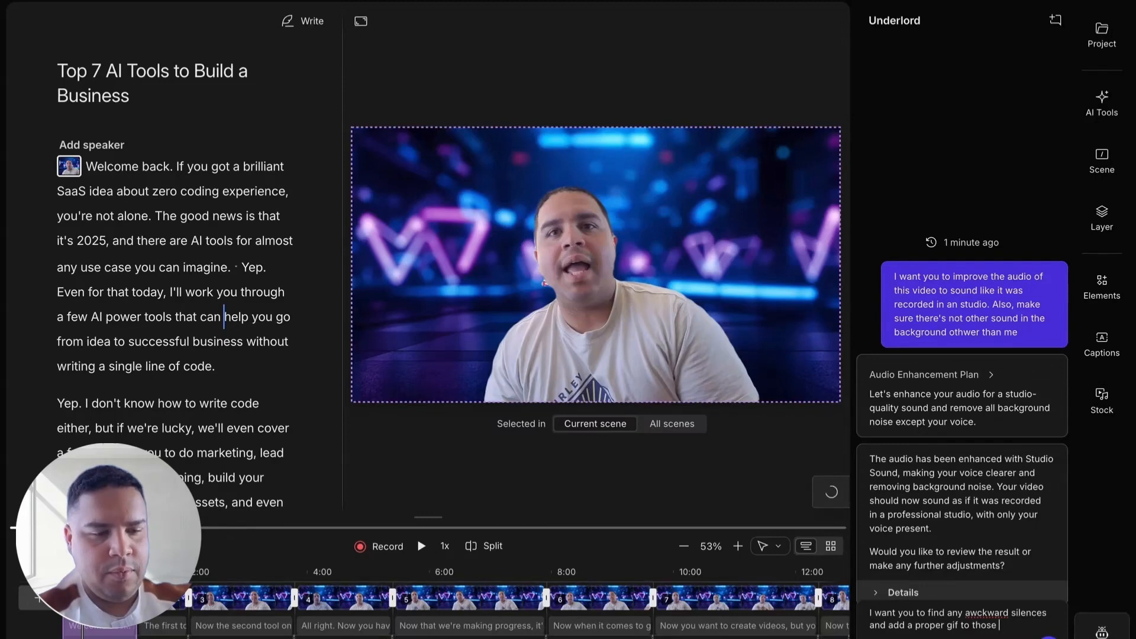
pyautogui.write('s')
pyautogui.press('Return')
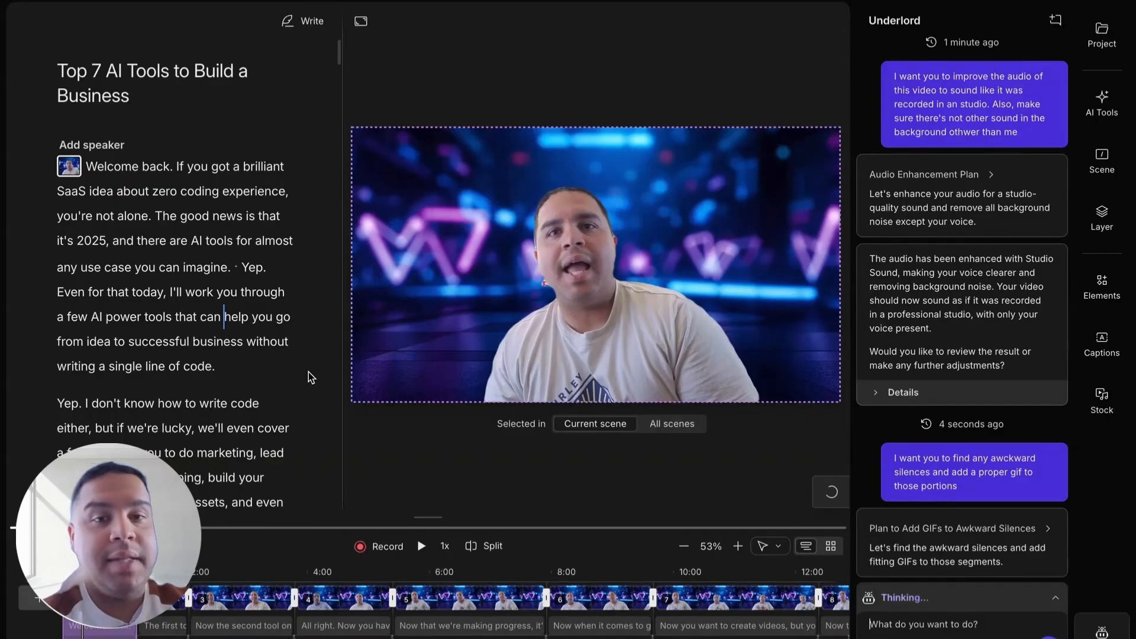
# Step: Look through the script for the scenes Underlord inserts at the awkward silences
pyautogui.scroll(-15, 170, 274)
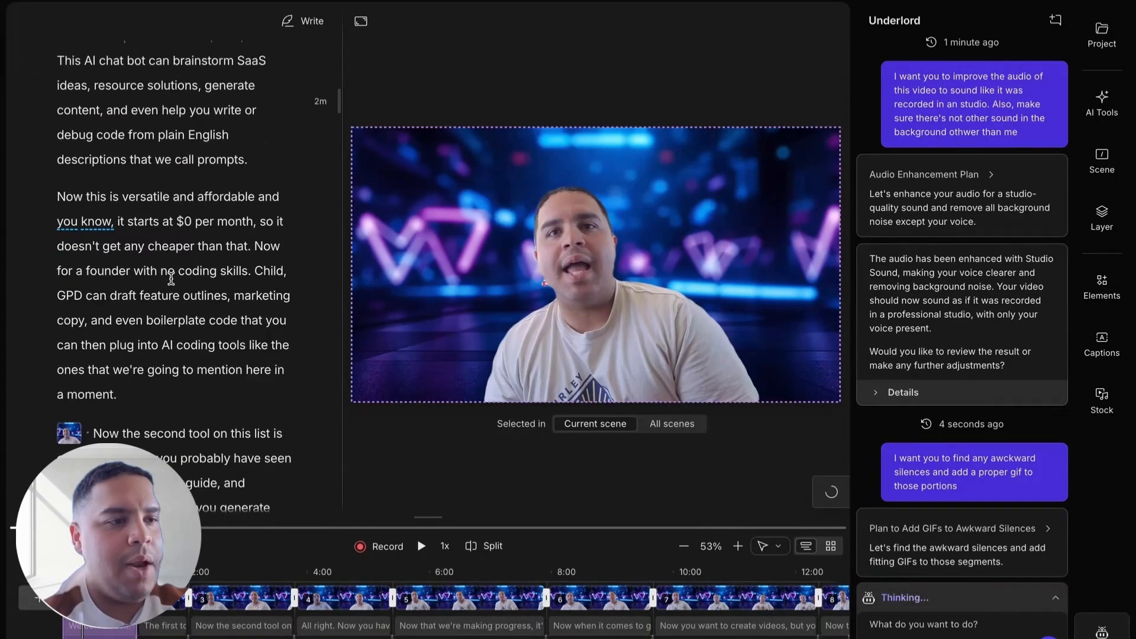
pyautogui.scroll(15, 171, 278)
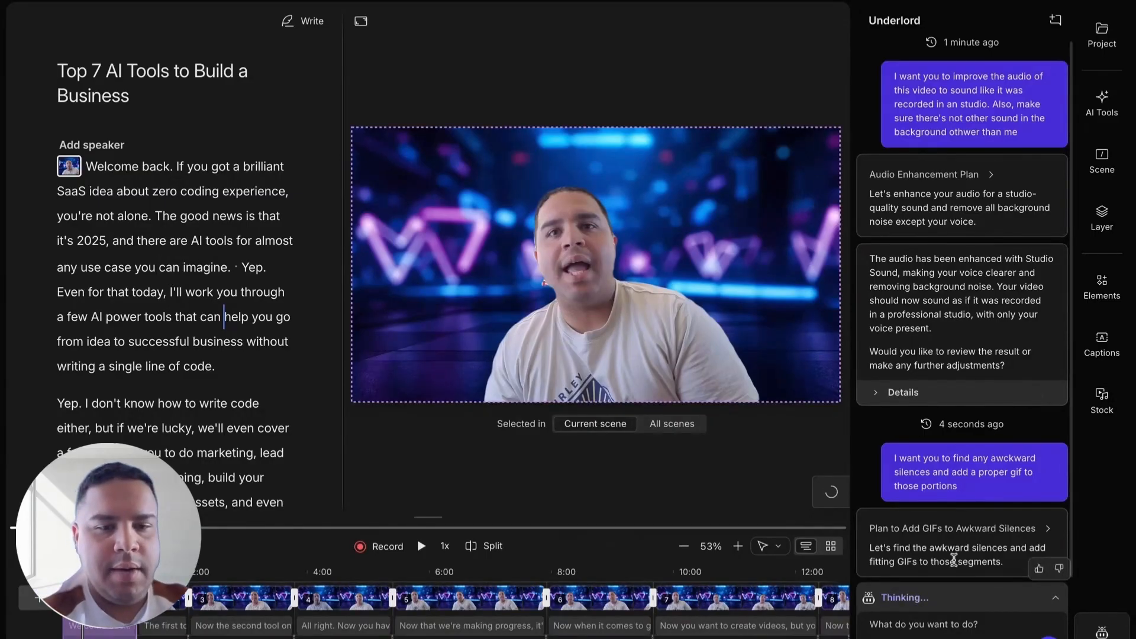
pyautogui.scroll(-10, 289, 310)
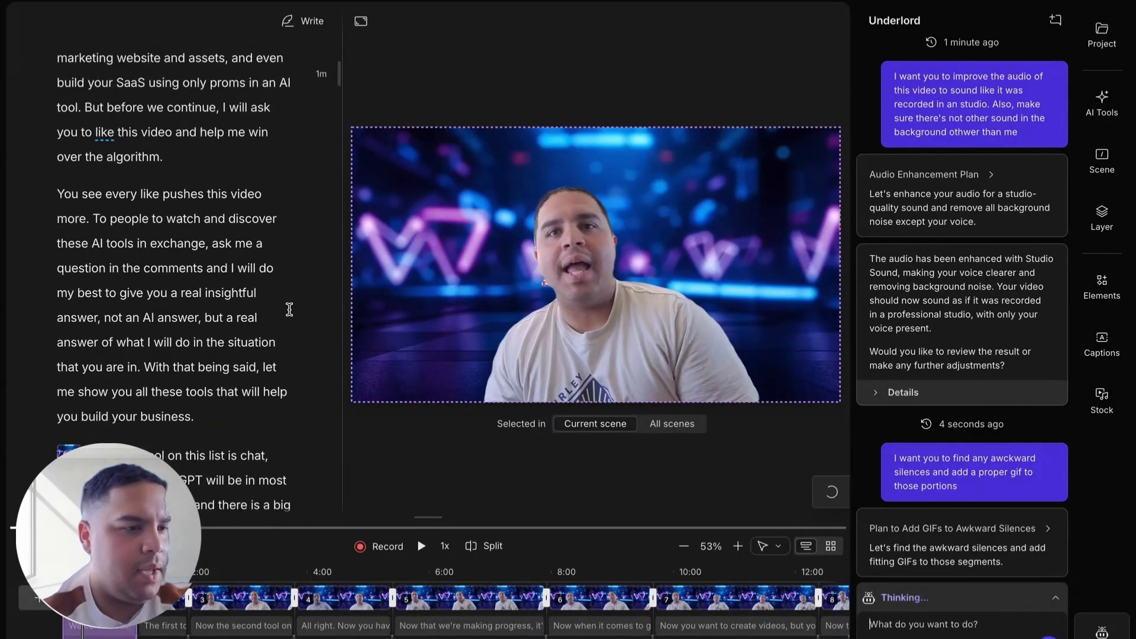
pyautogui.scroll(-15, 288, 310)
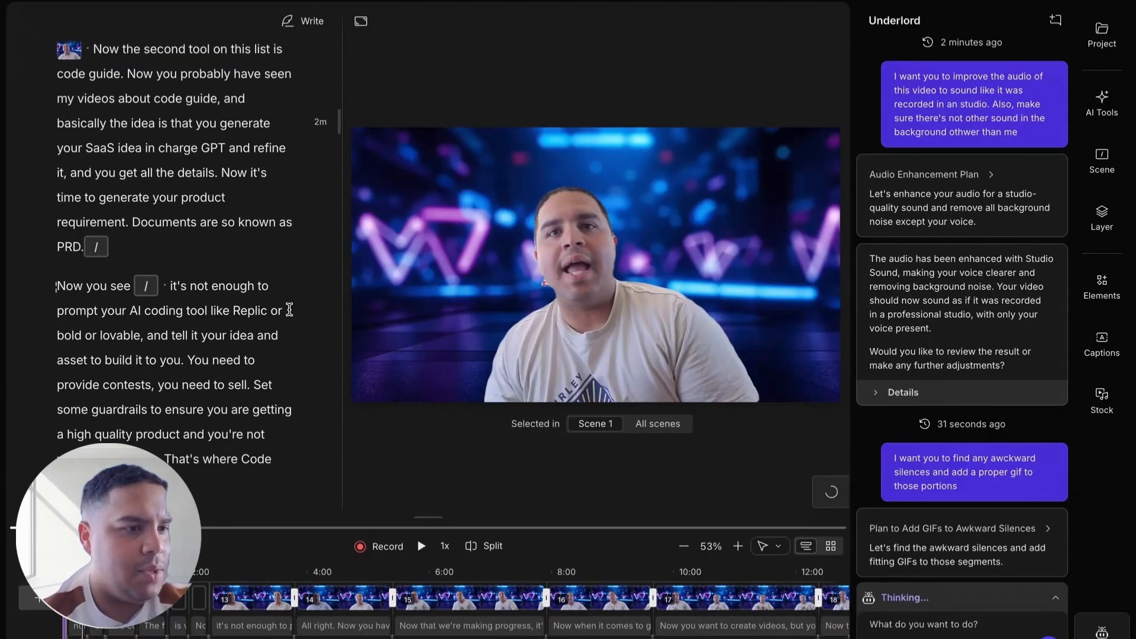
pyautogui.scroll(1, 289, 310)
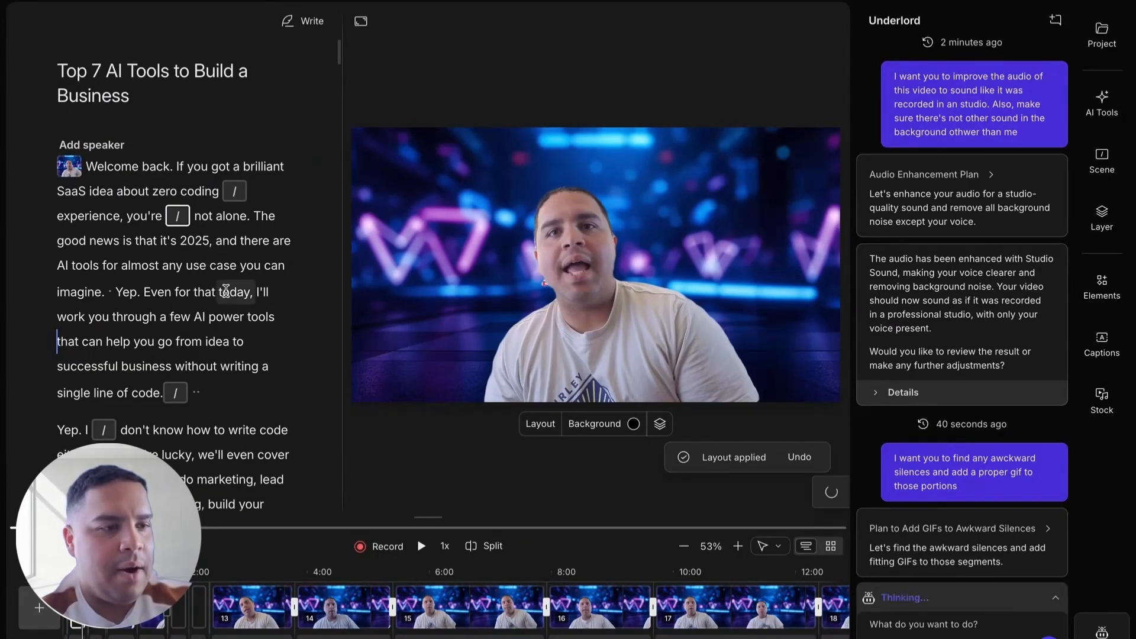
pyautogui.scroll(-2, 223, 289)
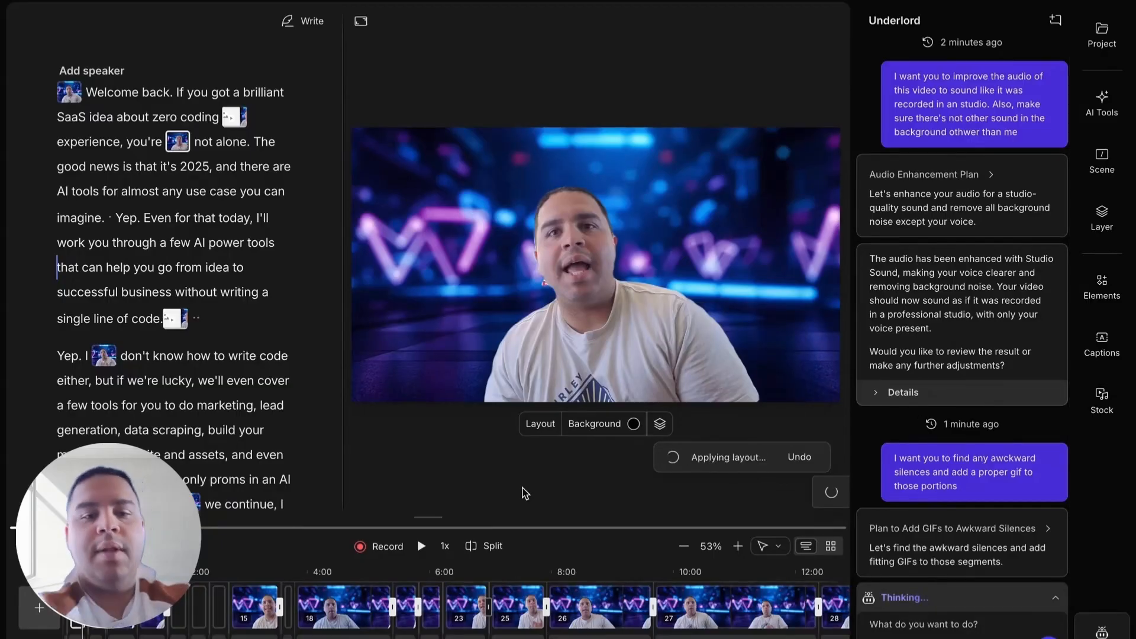
pyautogui.scroll(-15, 176, 395)
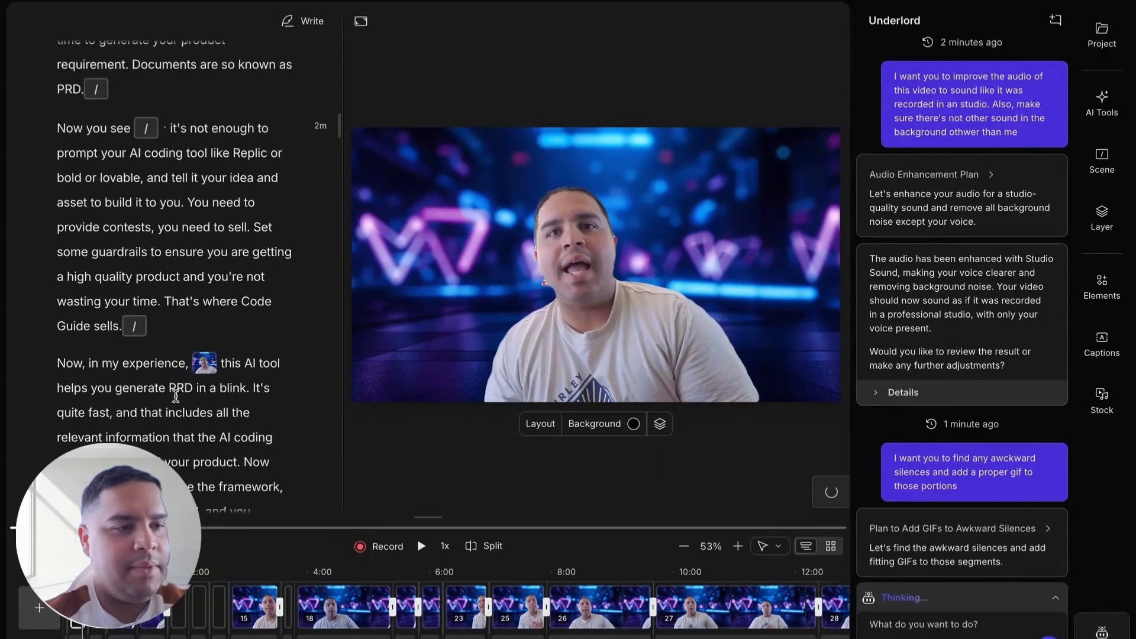
pyautogui.scroll(-20, 176, 395)
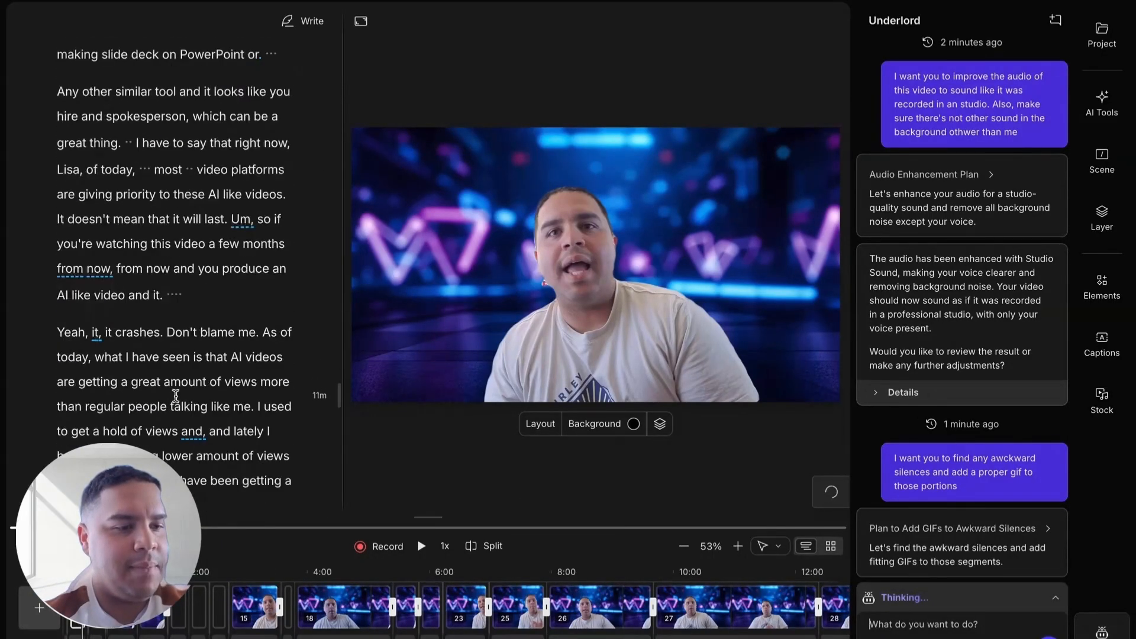
pyautogui.scroll(20, 176, 396)
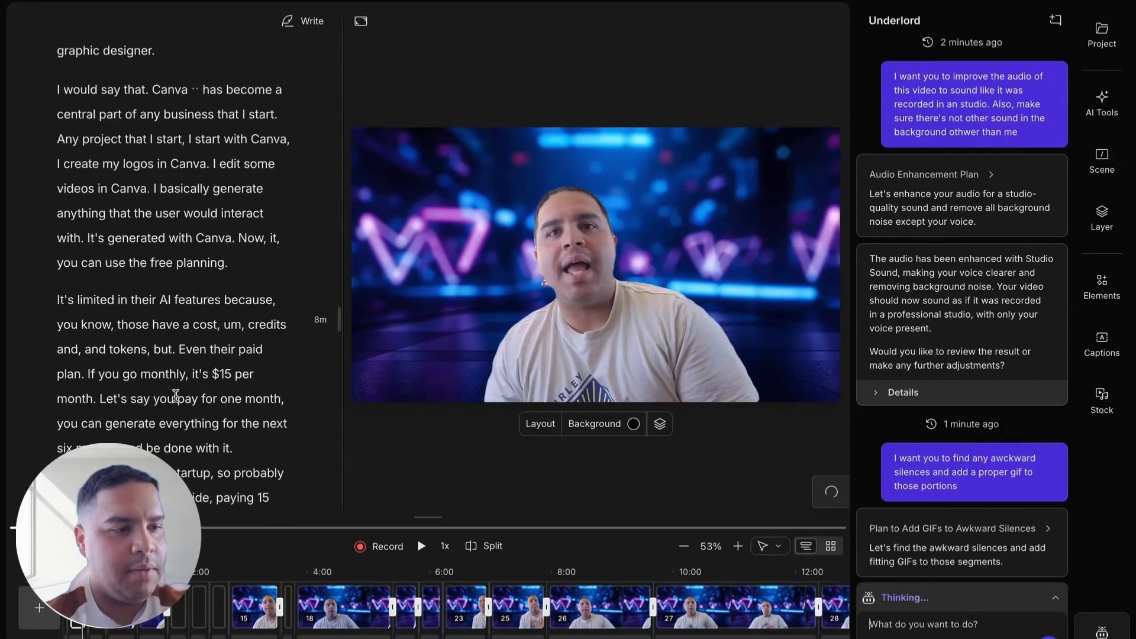
pyautogui.scroll(6, 175, 395)
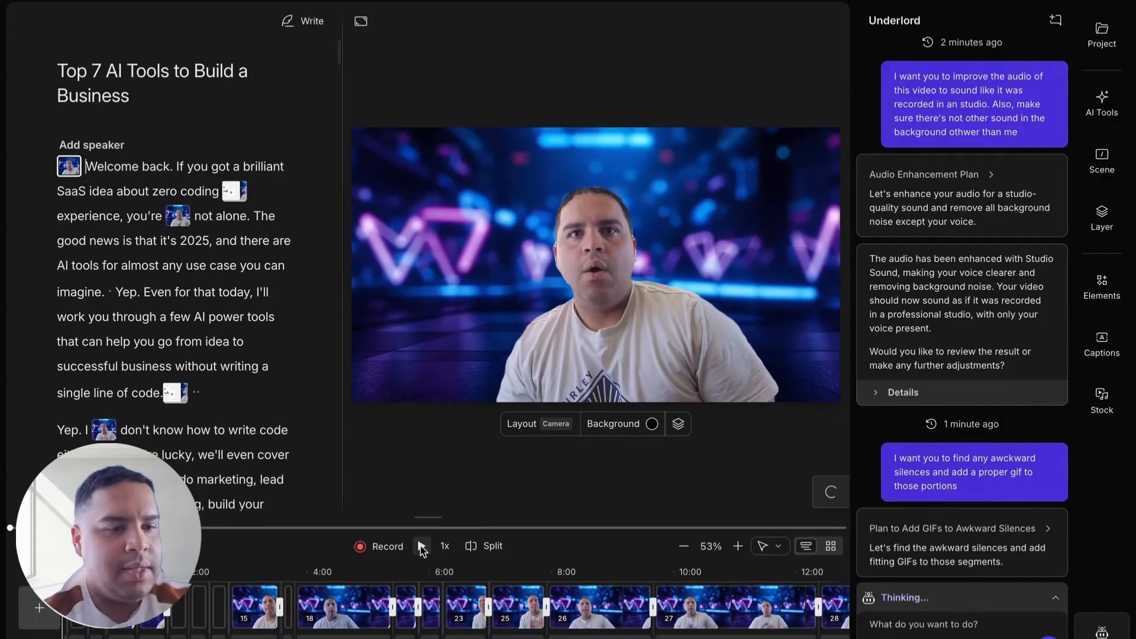
# Step: Play the opening paragraphs to review the GIFs placed at the pauses, and pause playback
pyautogui.click(421, 547)
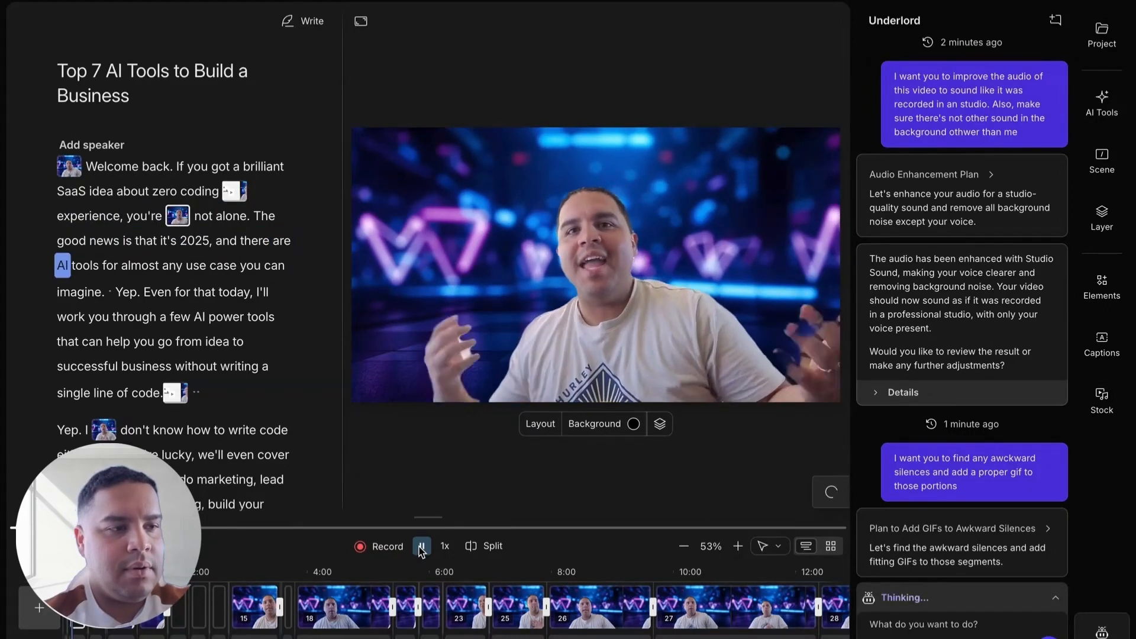
pyautogui.click(422, 547)
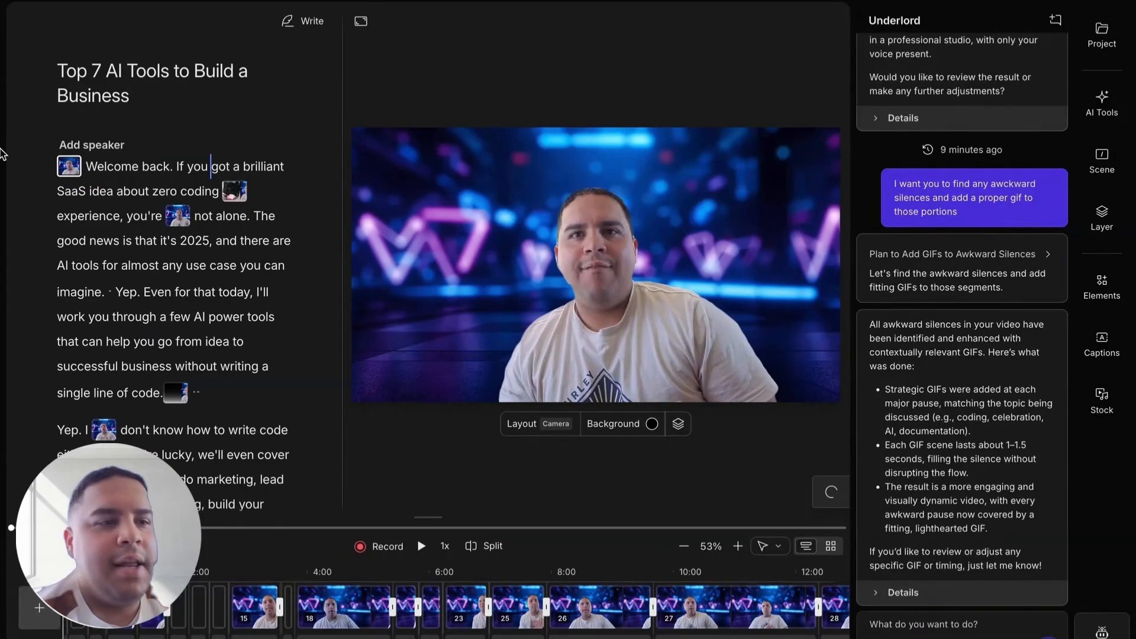
pyautogui.click(423, 547)
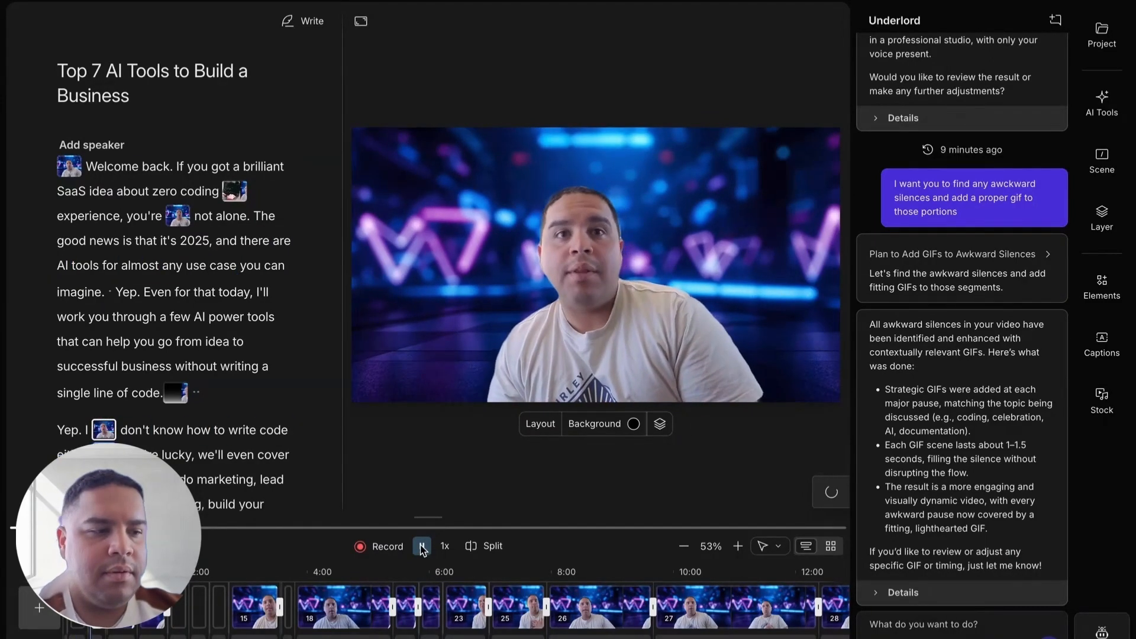
pyautogui.scroll(-6, 152, 351)
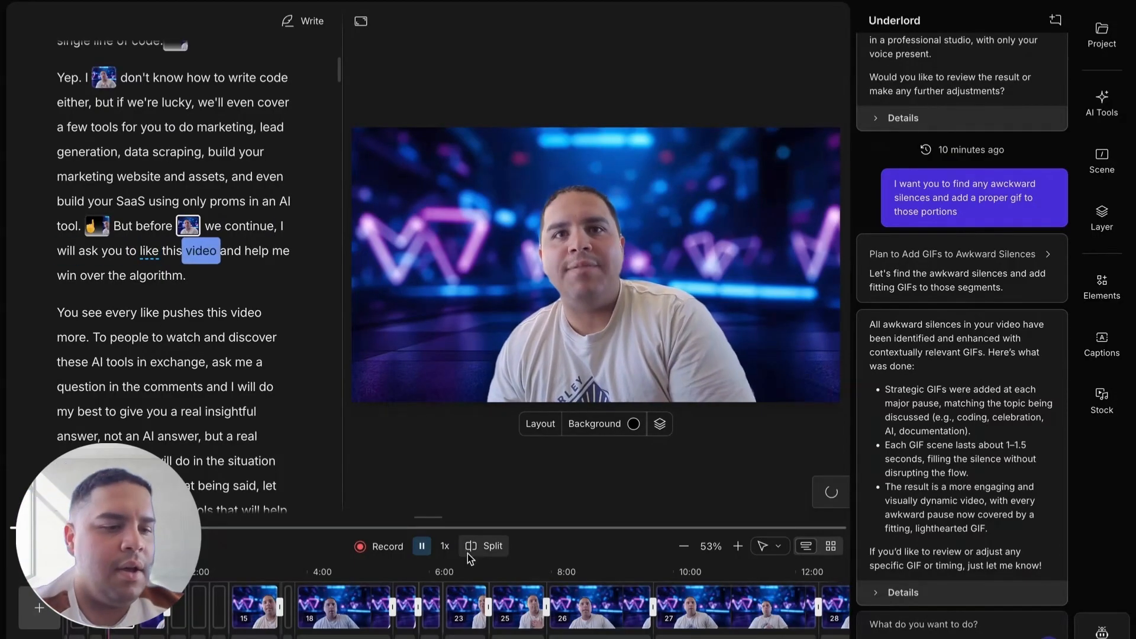
pyautogui.click(423, 547)
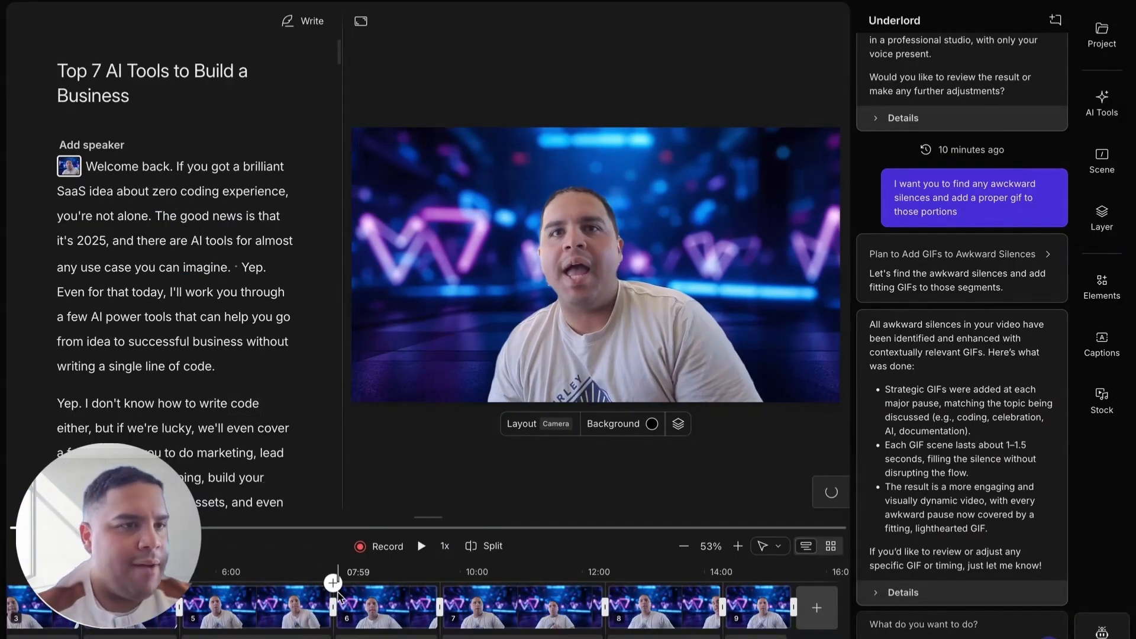
# Step: Ask Underlord to remove all filler words from the video while avoiding any harsh cuts
pyautogui.hscroll(-4, 331, 592)
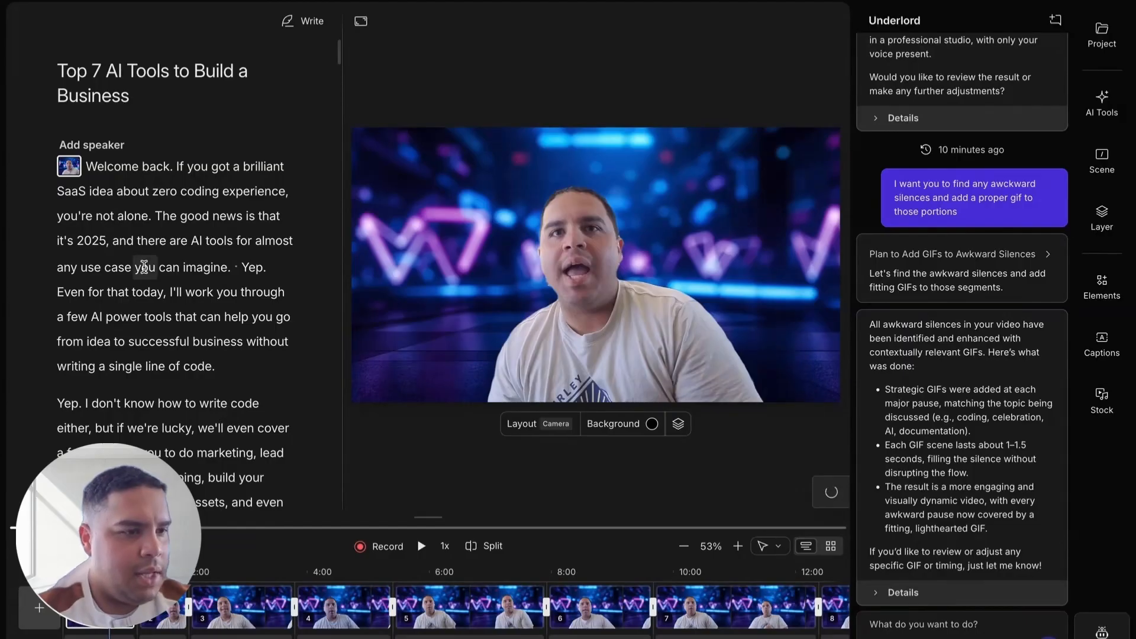
pyautogui.scroll(-20, 145, 263)
pyautogui.scroll(20, 145, 267)
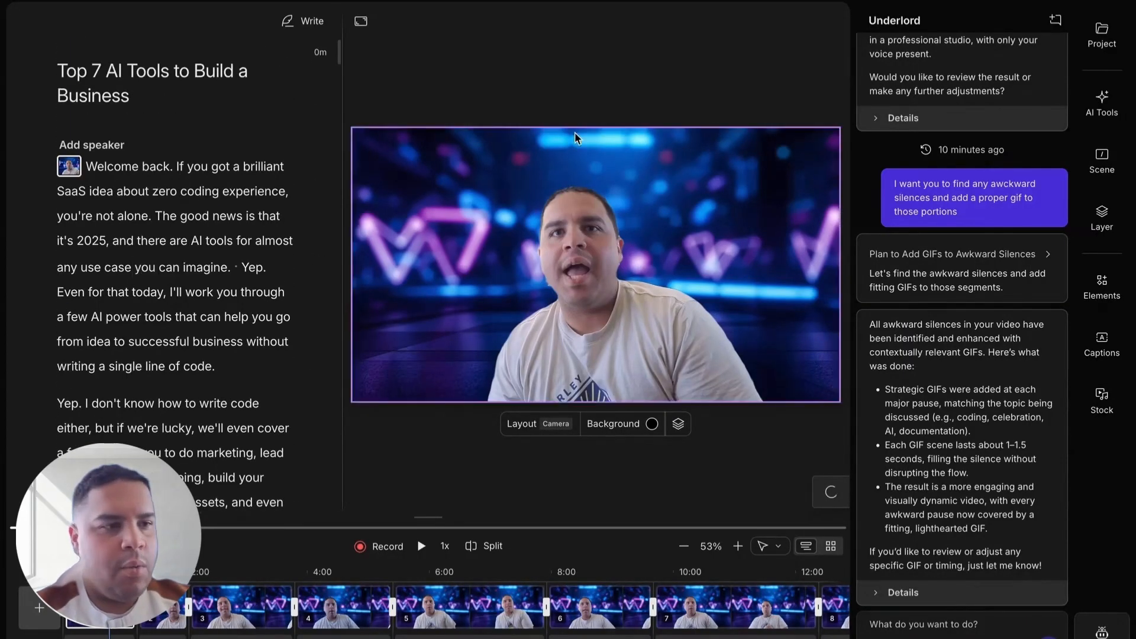
pyautogui.click(949, 623)
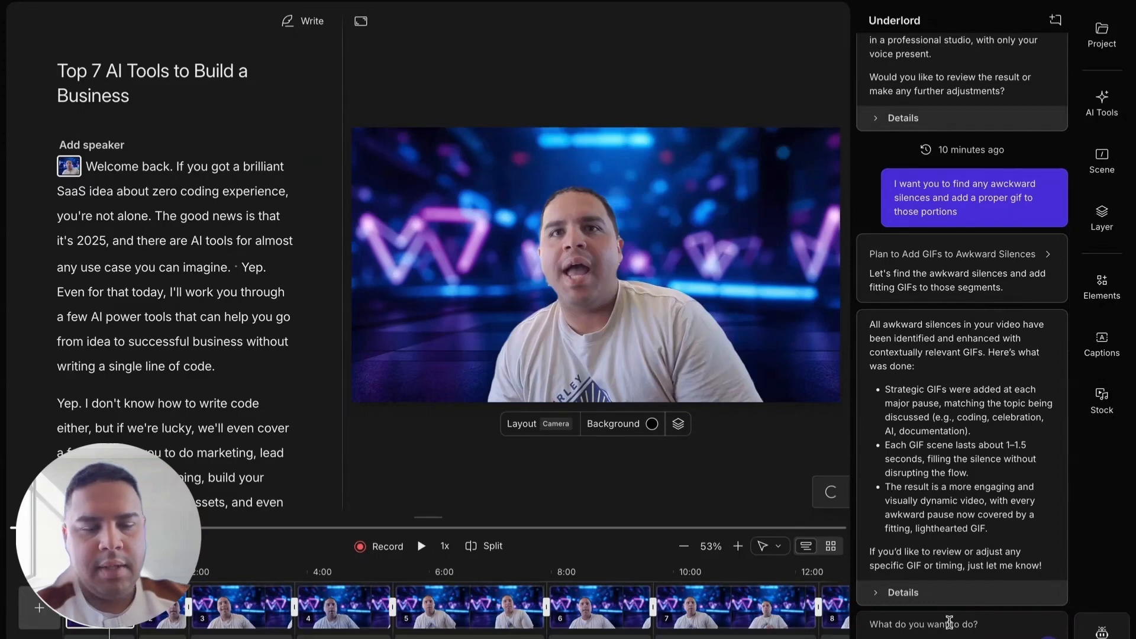
pyautogui.write('Remov')
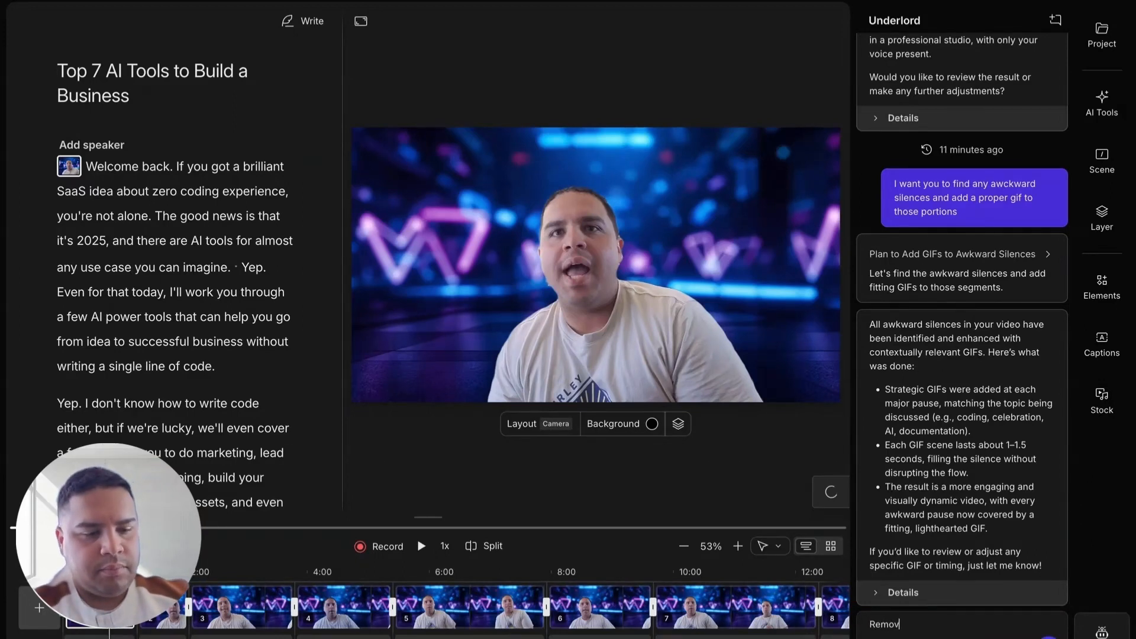
pyautogui.write('e all filler words')
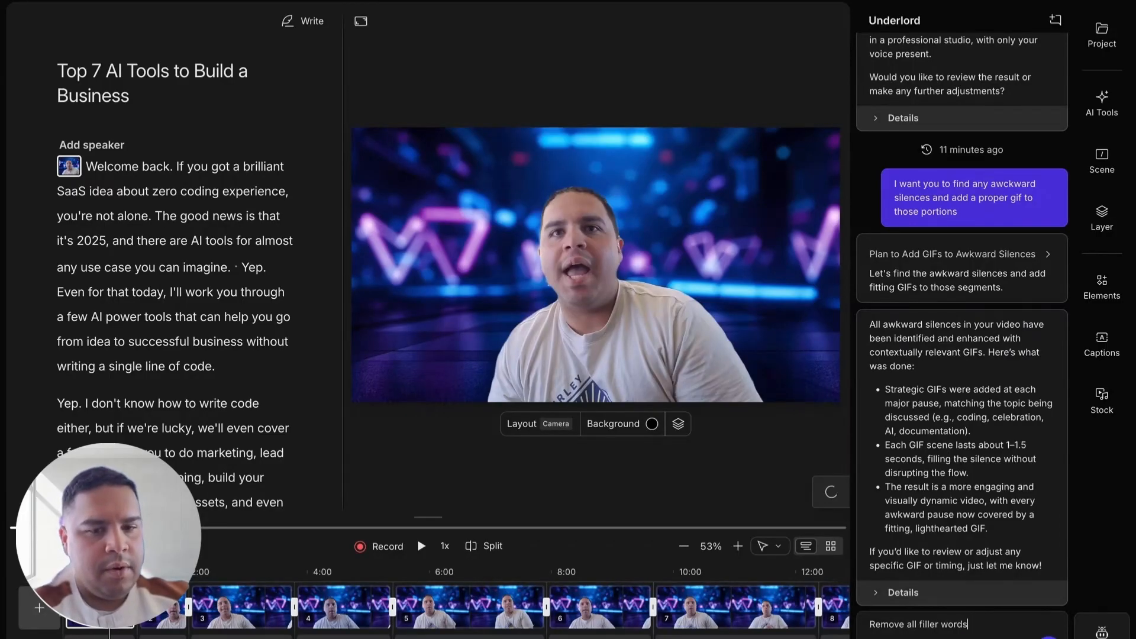
pyautogui.write(' but make sure we avoid a')
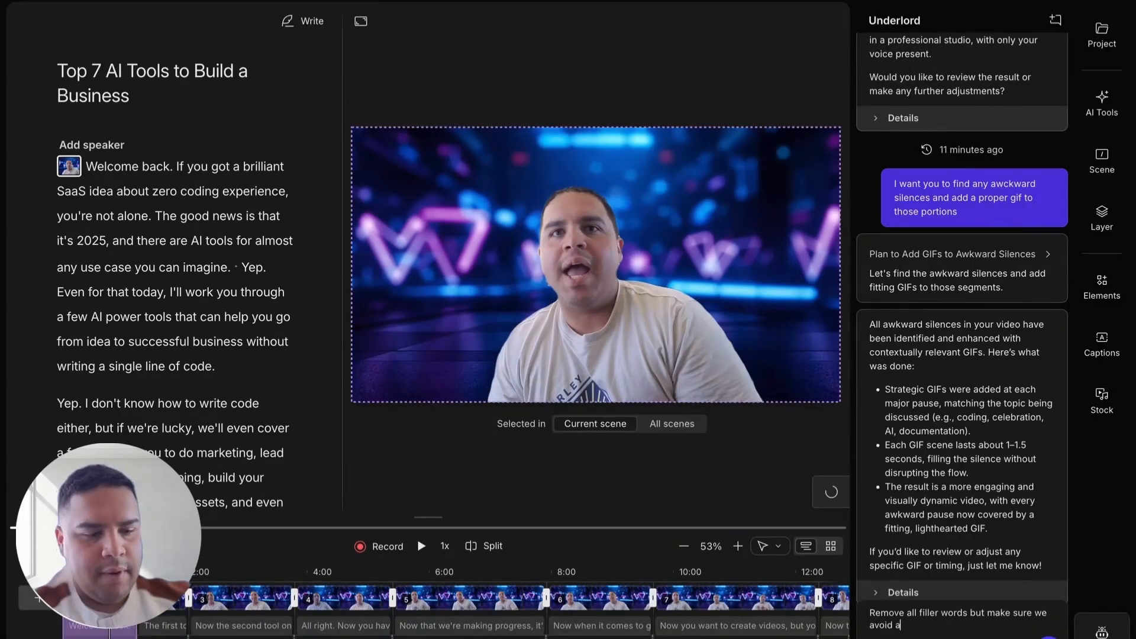
pyautogui.write('ny harsh c')
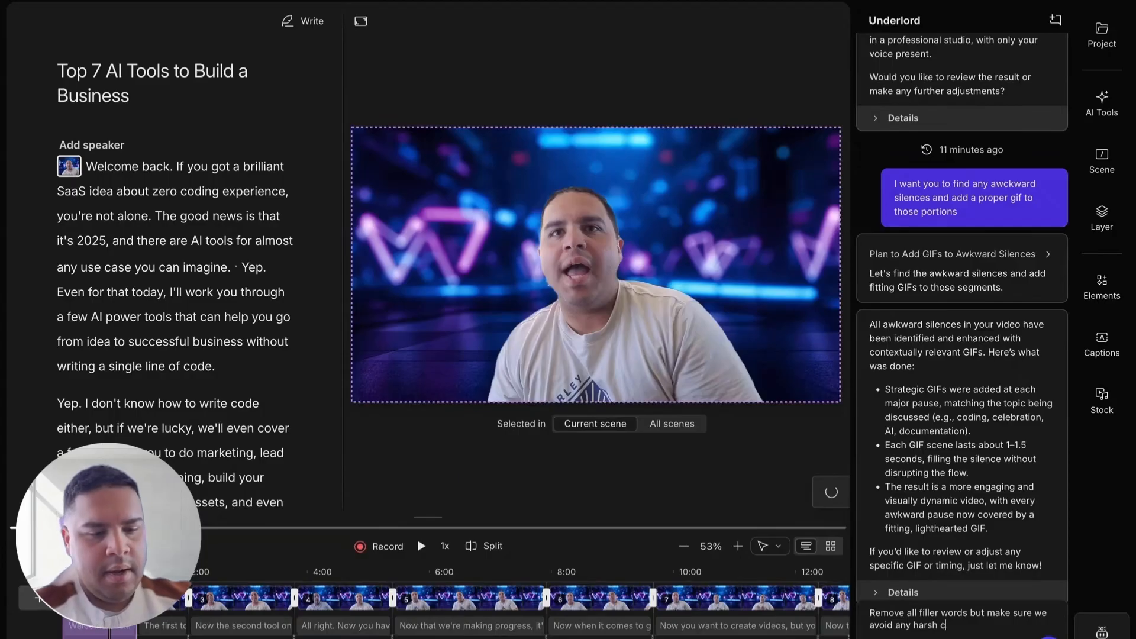
pyautogui.write('uit')
pyautogui.press('BackSpace')
pyautogui.press('BackSpace')
pyautogui.write('t')
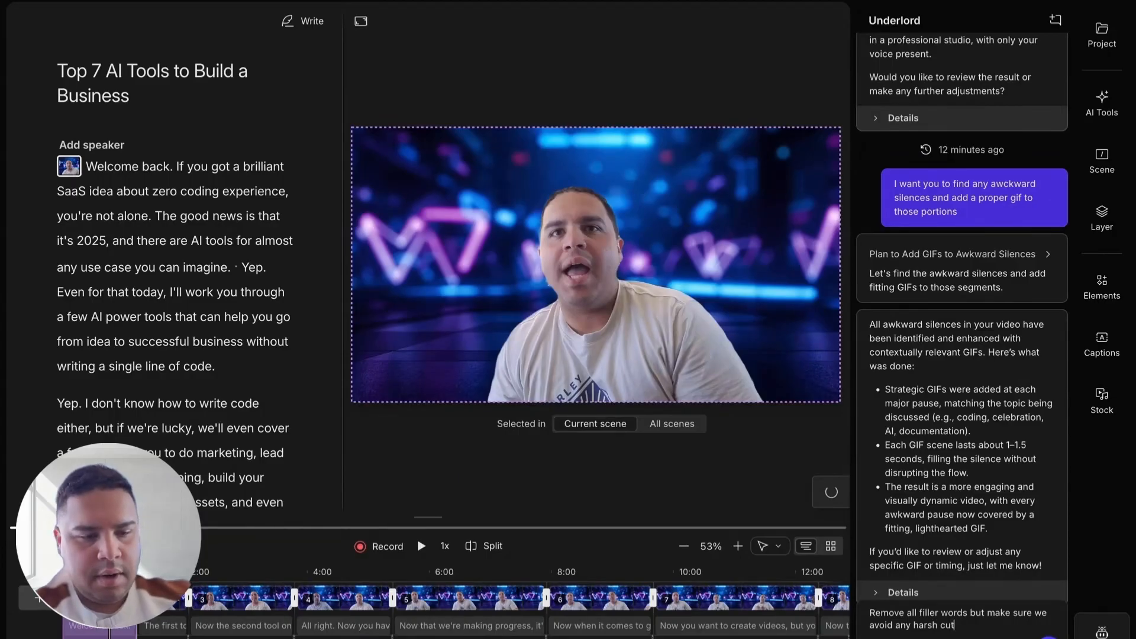
pyautogui.write('s')
pyautogui.press('Return')
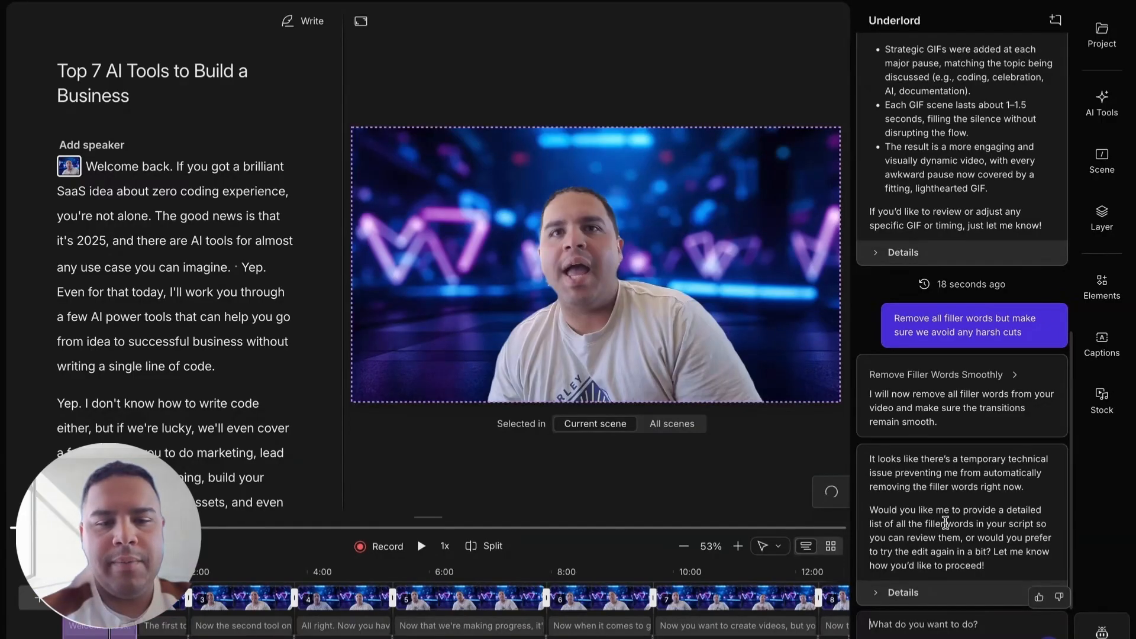
pyautogui.click(965, 625)
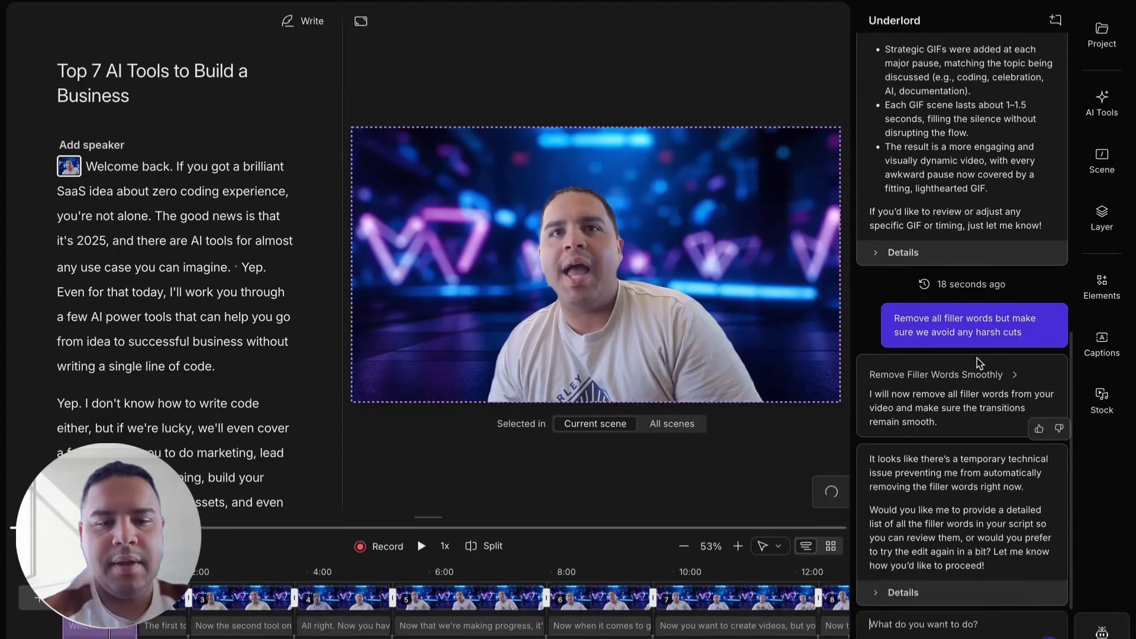
# Step: Resend Underlord the request to remove all filler words while avoiding any harsh cuts
pyautogui.doubleClick(989, 317)
pyautogui.tripleClick(989, 313)
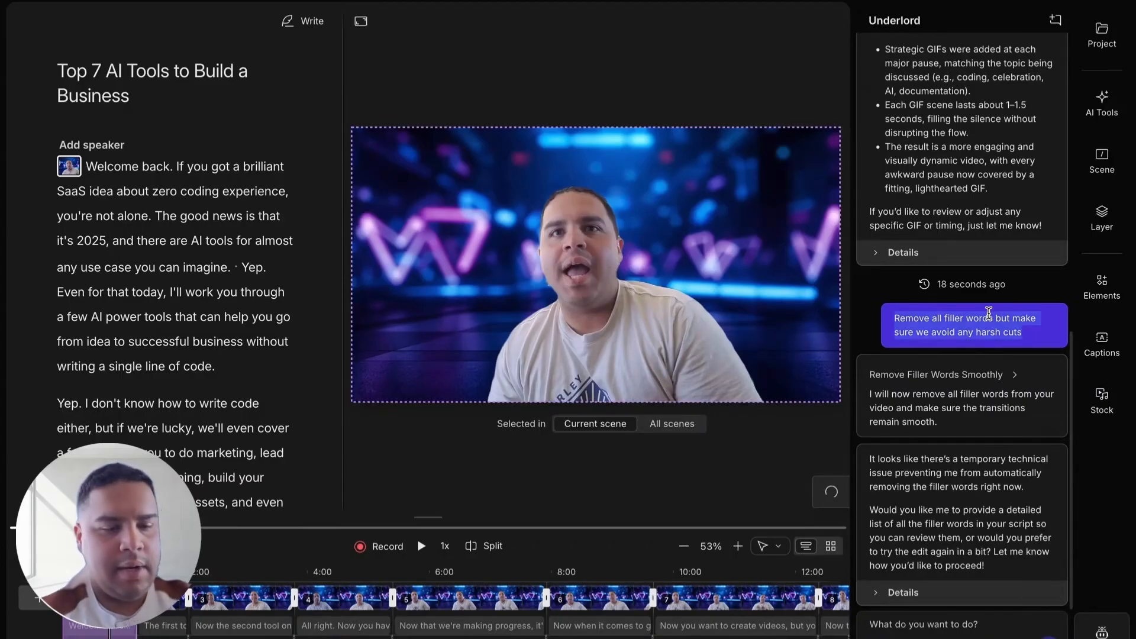
pyautogui.hotkey('ctrl', 'c')
pyautogui.click(935, 618)
pyautogui.hotkey('ctrl', 'v')
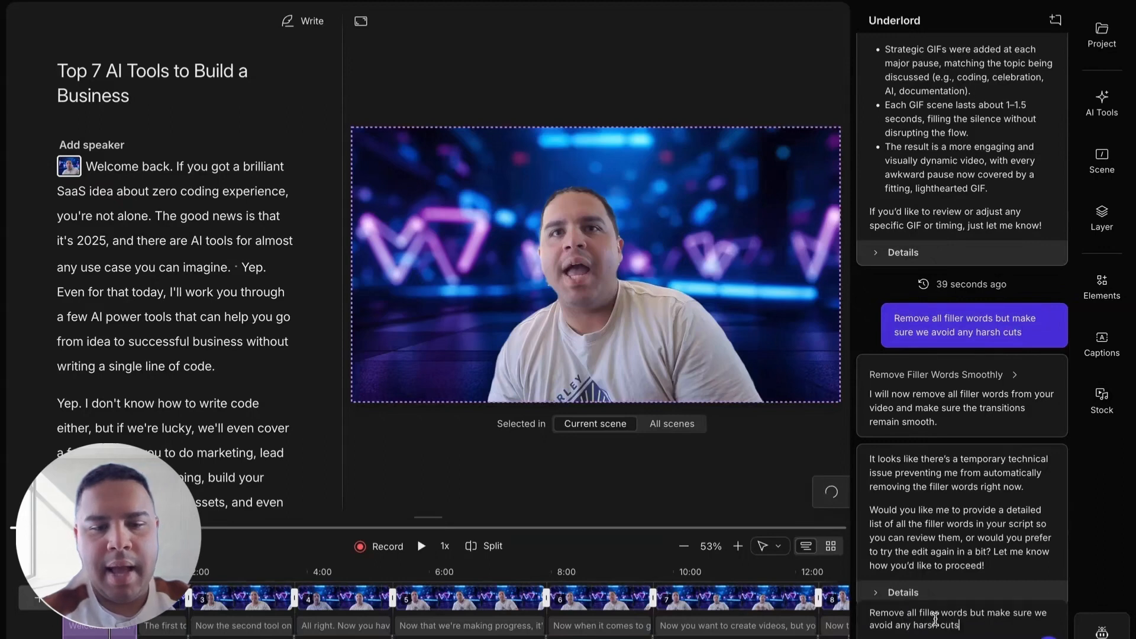
pyautogui.press('Return')
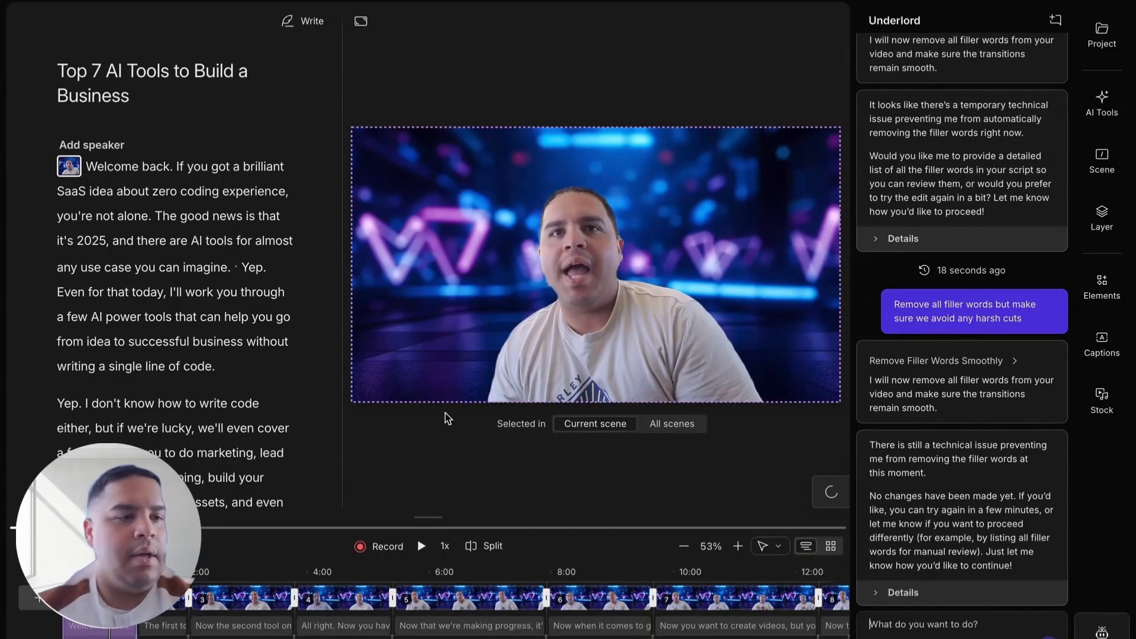
# Step: Look through the script for filler words that are still in the video
pyautogui.scroll(-15, 142, 337)
pyautogui.scroll(-10, 142, 336)
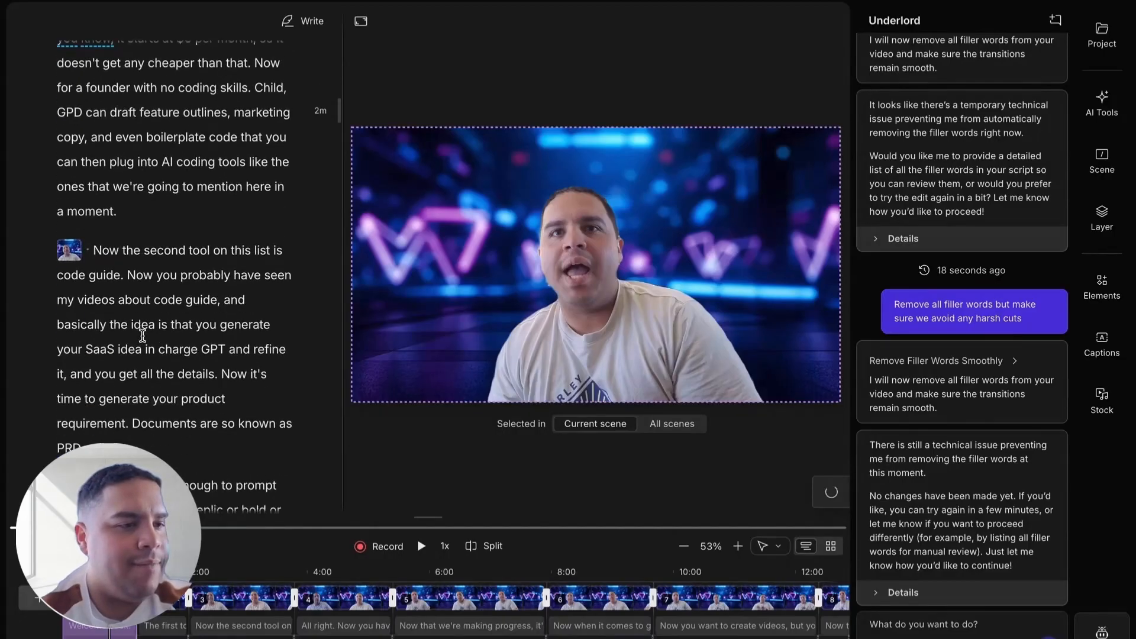
pyautogui.scroll(-12, 142, 336)
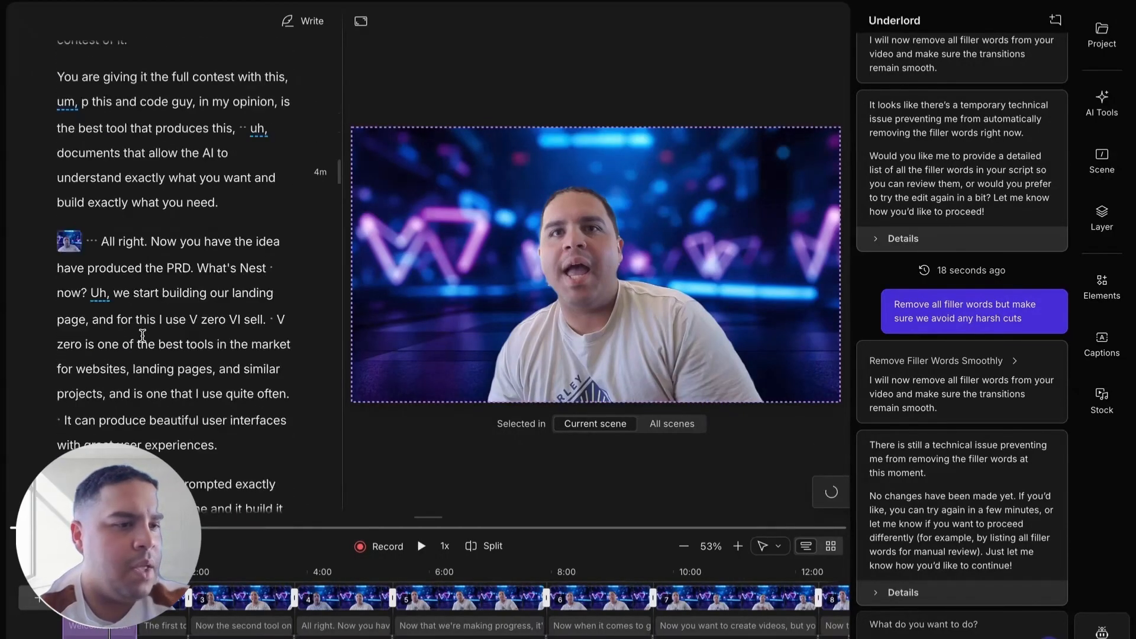
pyautogui.scroll(5, 211, 419)
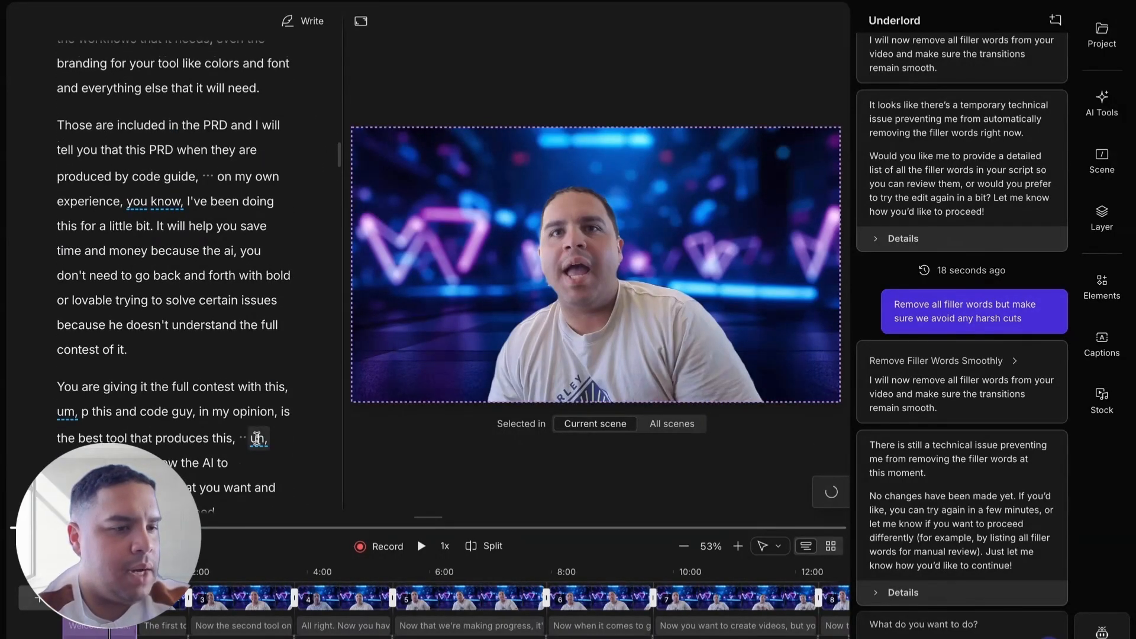
pyautogui.scroll(-2, 62, 410)
pyautogui.scroll(-15, 62, 410)
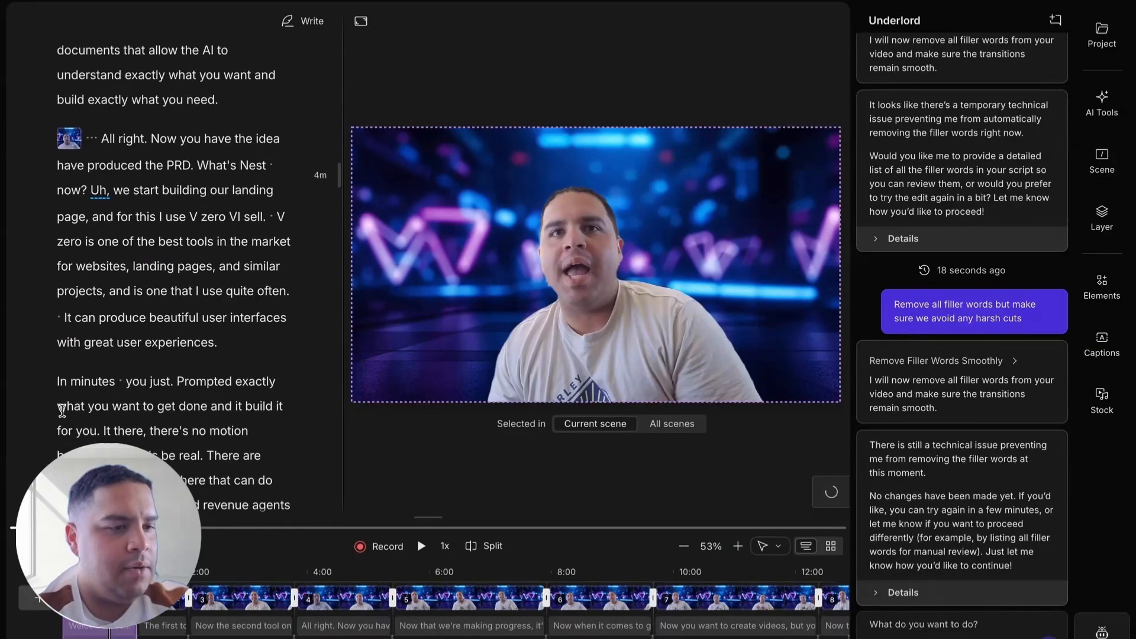
pyautogui.scroll(5, 62, 410)
pyautogui.scroll(-9, 62, 410)
pyautogui.scroll(-18, 62, 410)
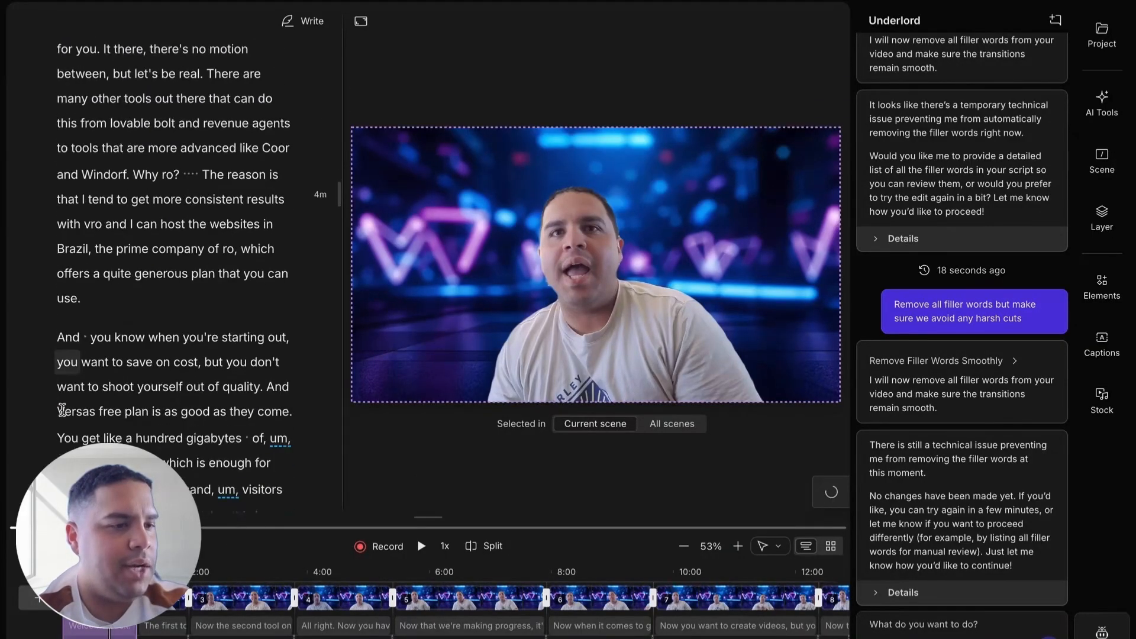
# Step: Find all filler words with the Remove filler words AI tool and remove them all, avoiding harsh cuts
pyautogui.click(1100, 107)
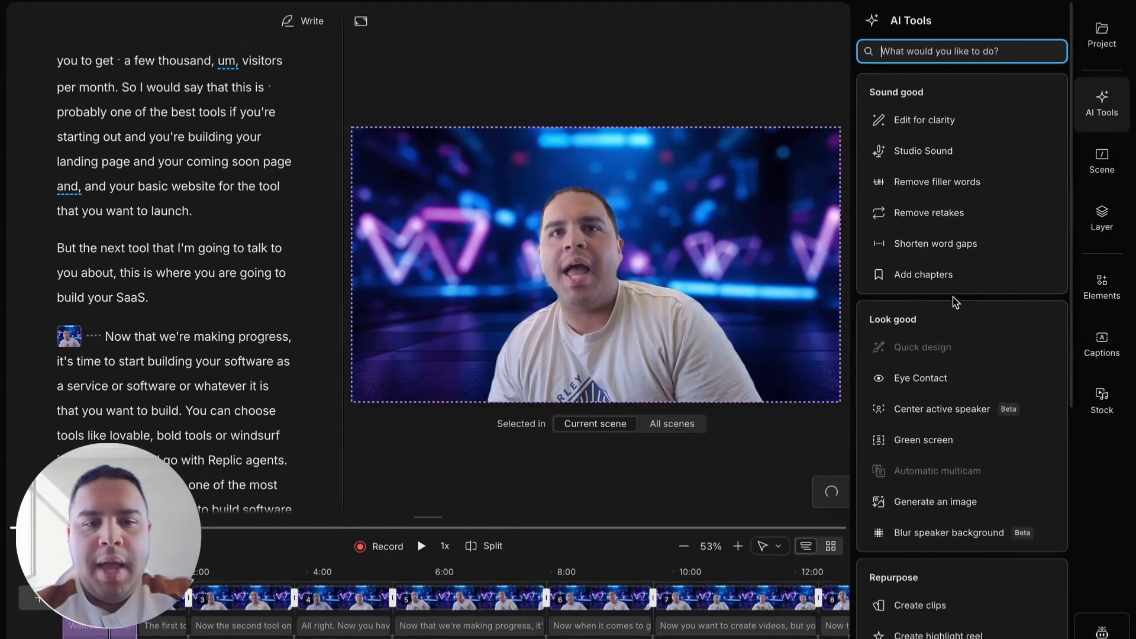
pyautogui.click(953, 194)
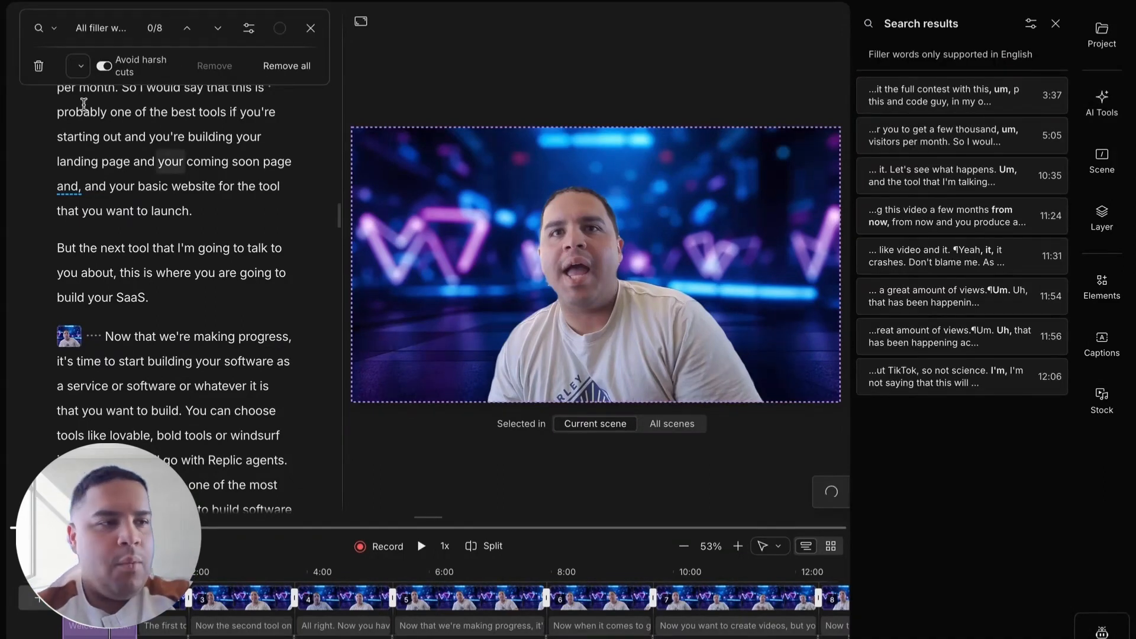
pyautogui.click(286, 66)
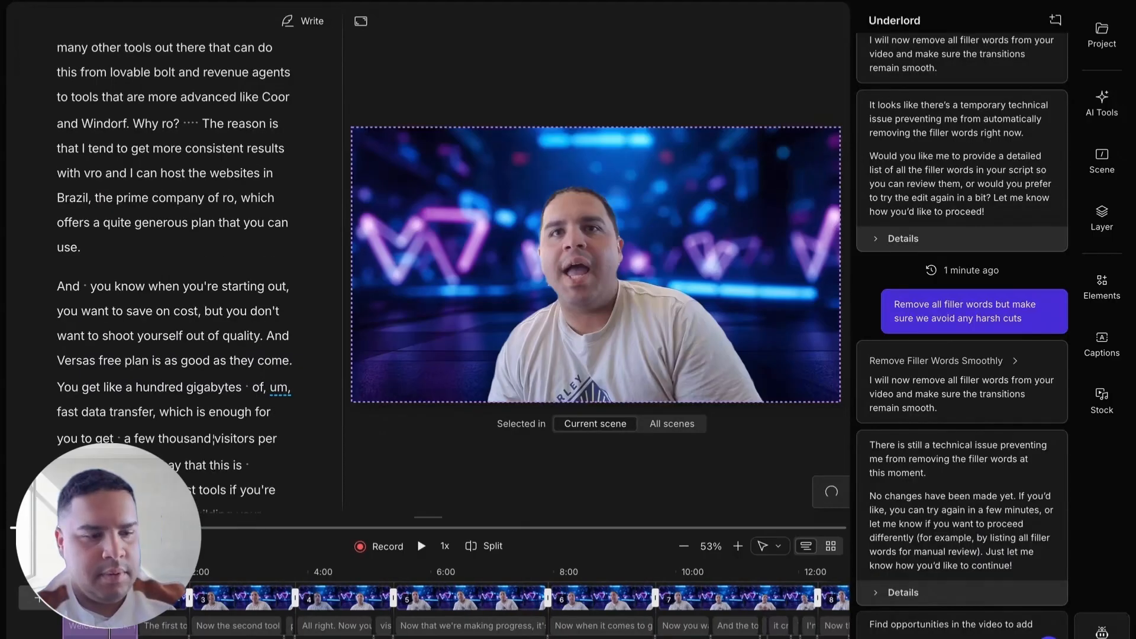
# Step: Ask Underlord to find opportunities in the video to add some captions to increase user engagement and continued viewing
pyautogui.write('some')
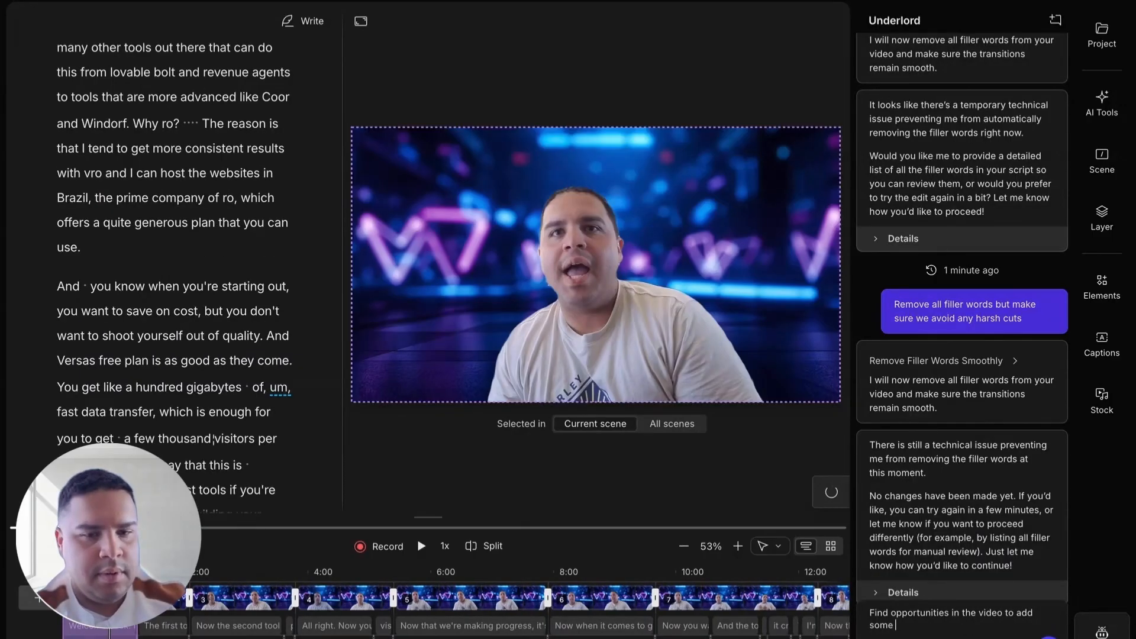
pyautogui.write(' captions')
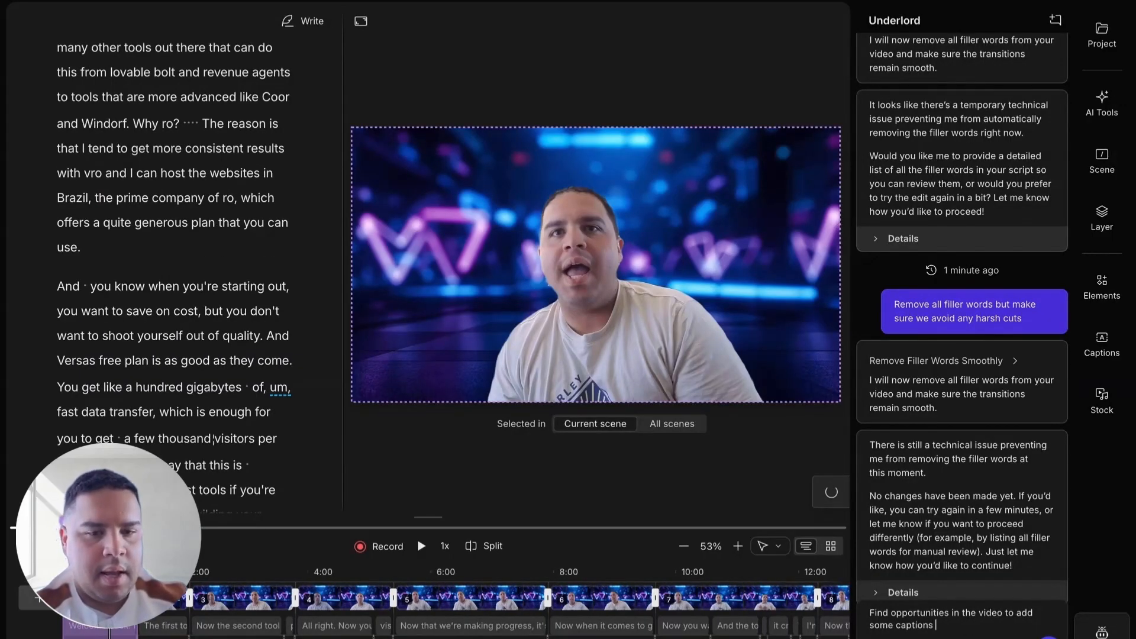
pyautogui.write(' to incr')
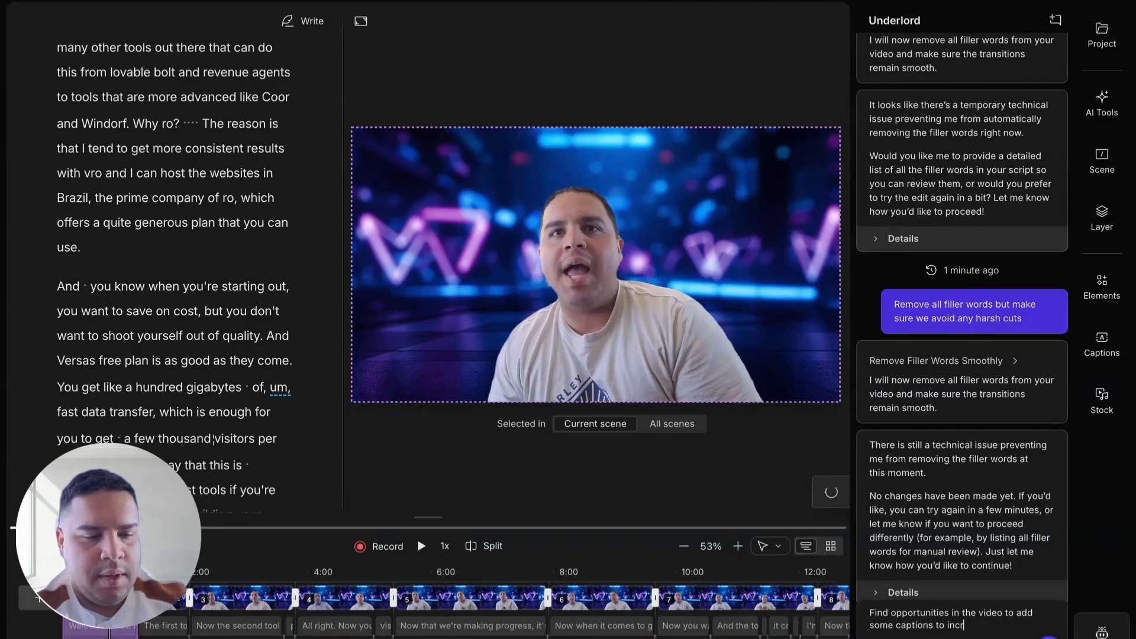
pyautogui.write('ease the user')
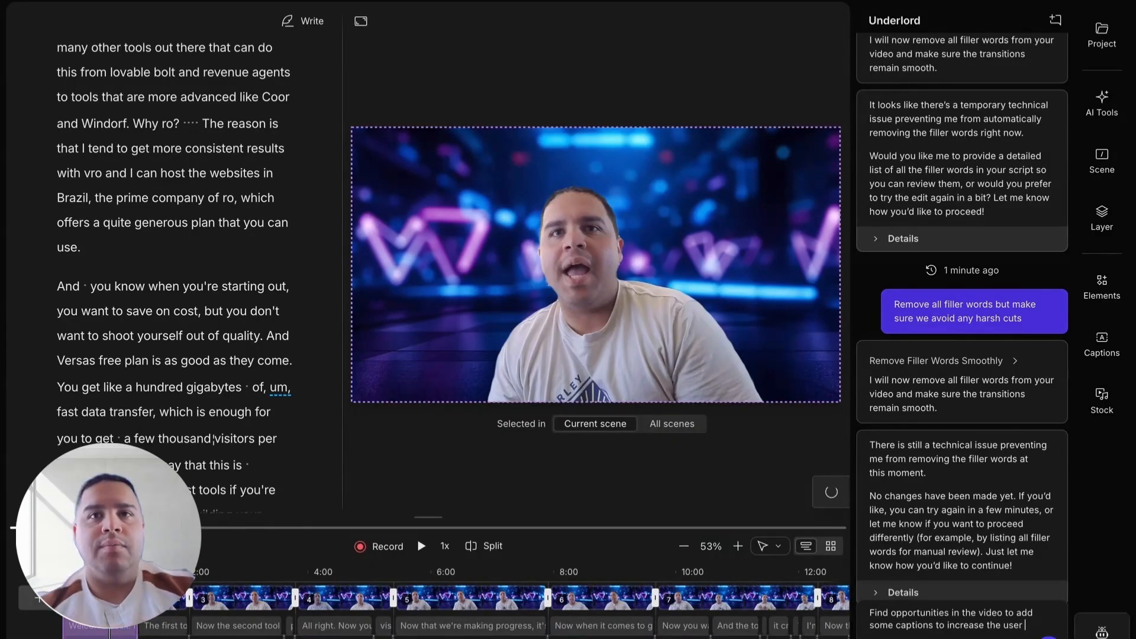
pyautogui.write('engagement and continue viewing the video')
pyautogui.press('Return')
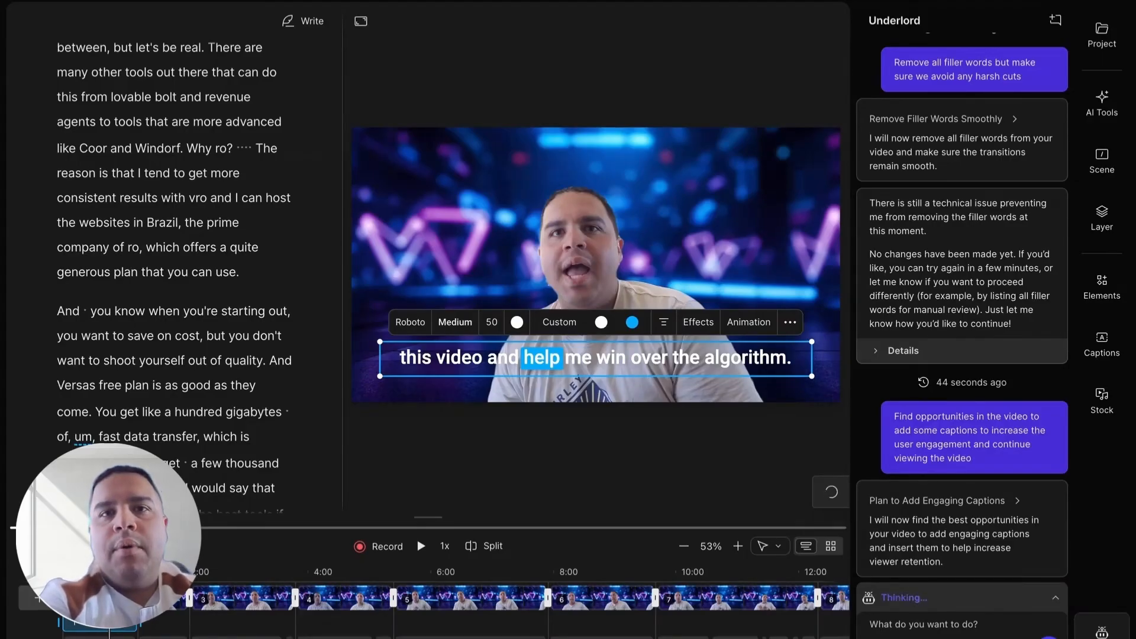
# Step: Play the opening section to review the added captions, pause playback and look over the available caption styles
pyautogui.click(421, 546)
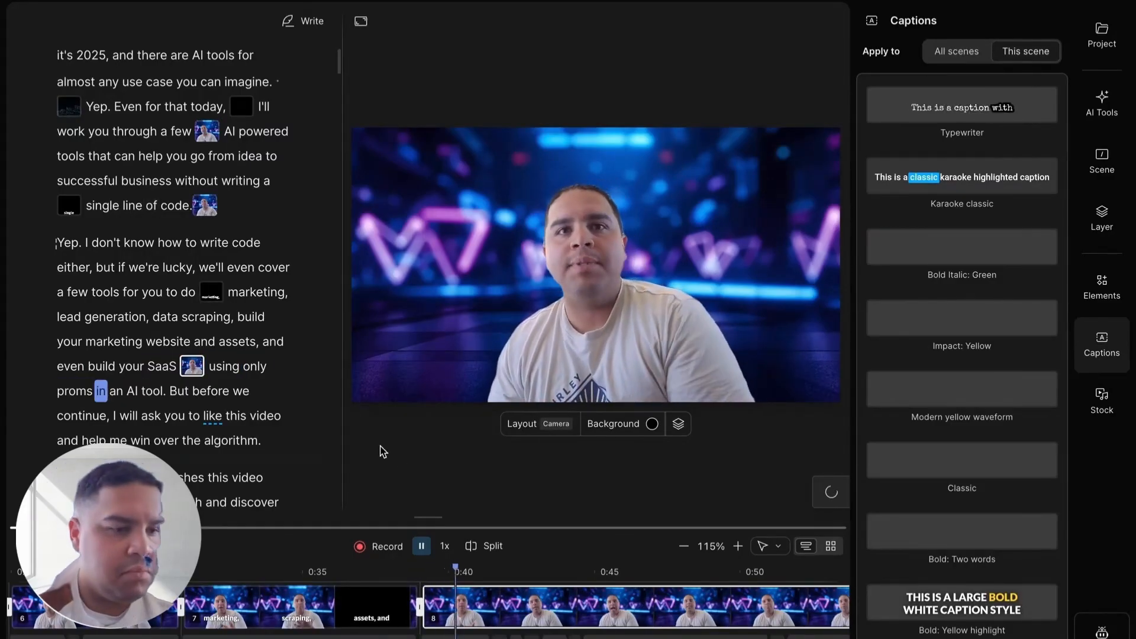
pyautogui.click(420, 546)
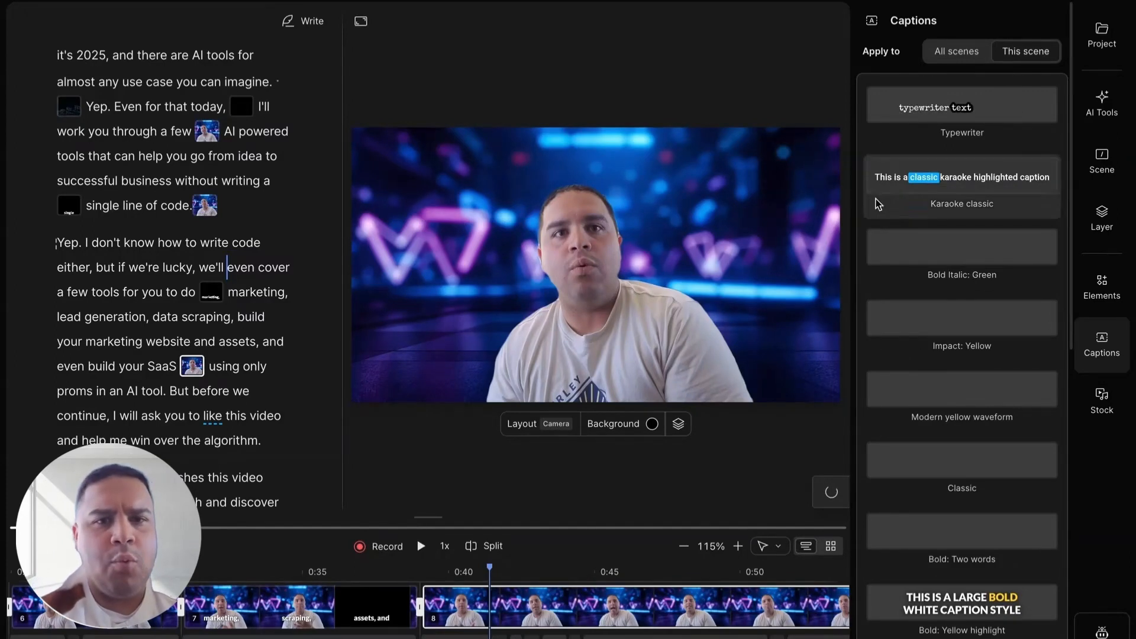
pyautogui.scroll(-10, 979, 222)
pyautogui.scroll(10, 982, 224)
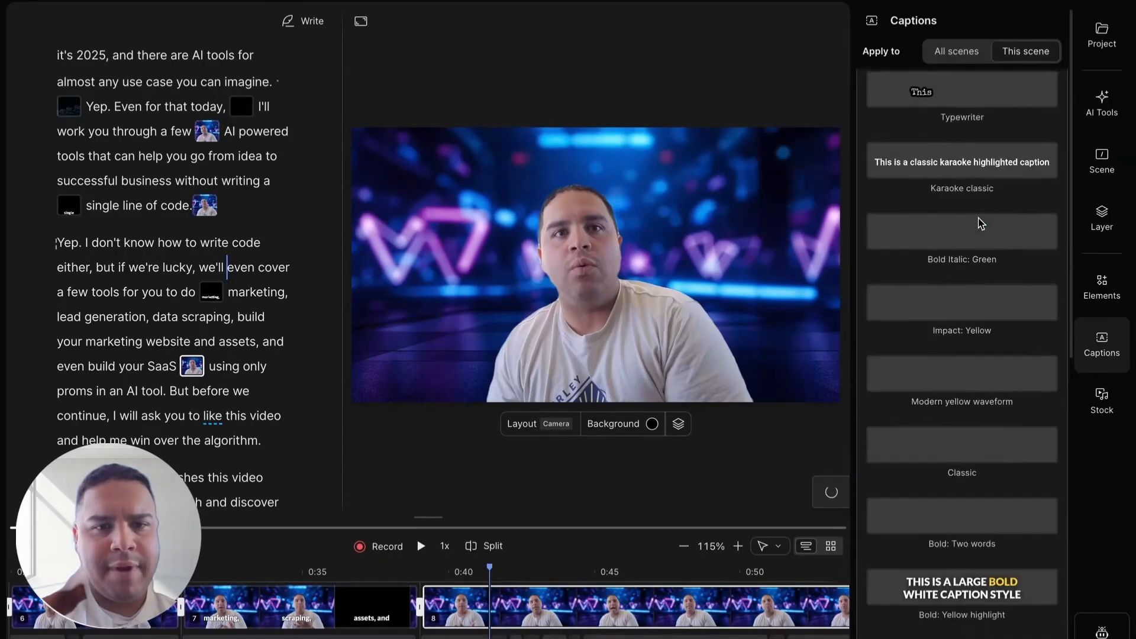
# Step: Look over the opening script paragraphs for the scenes inserted with the captions
pyautogui.click(248, 265)
pyautogui.scroll(-15, 247, 264)
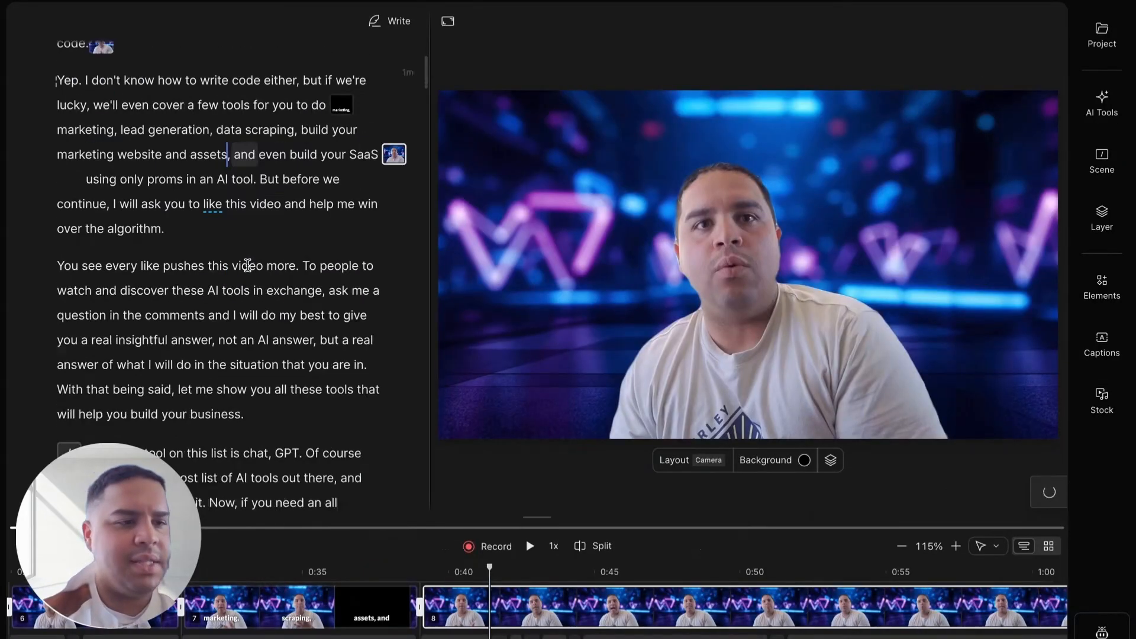
pyautogui.scroll(20, 247, 265)
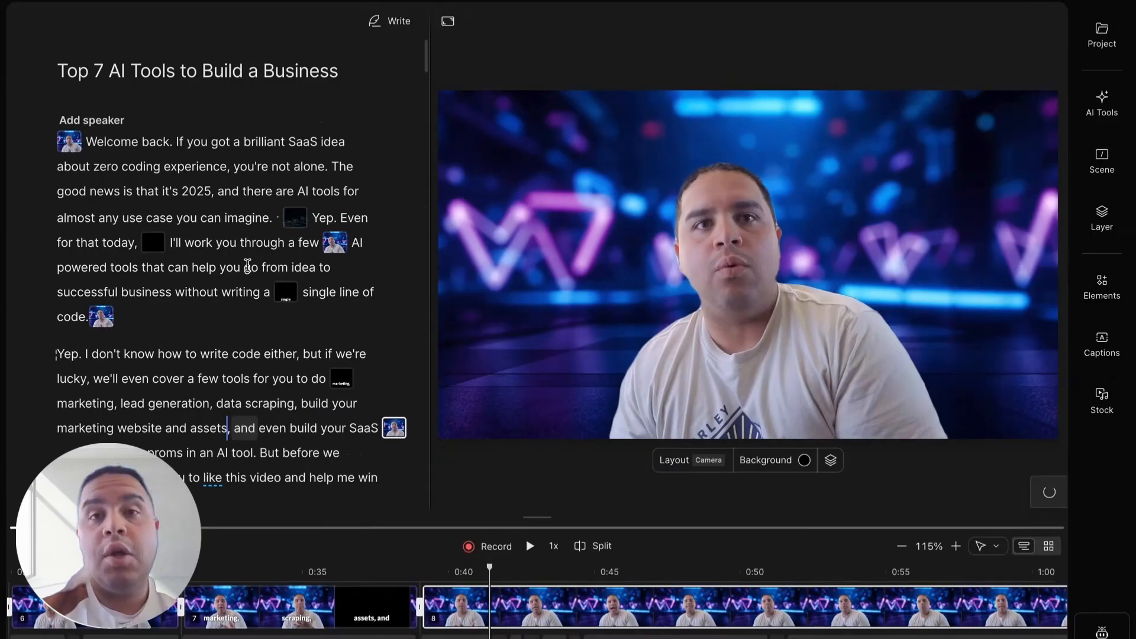